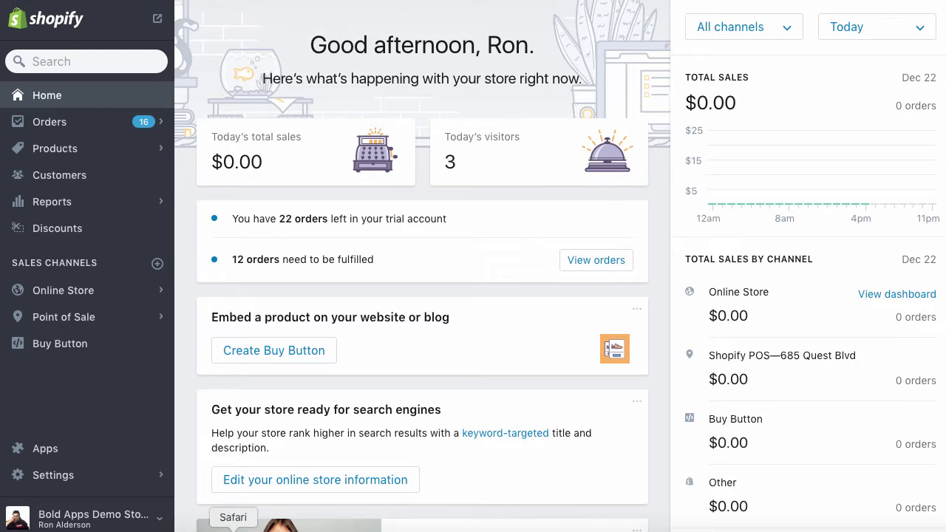
Step: Open the Product Upsell app from the store's installed apps and begin creating a new offer
click(92, 452)
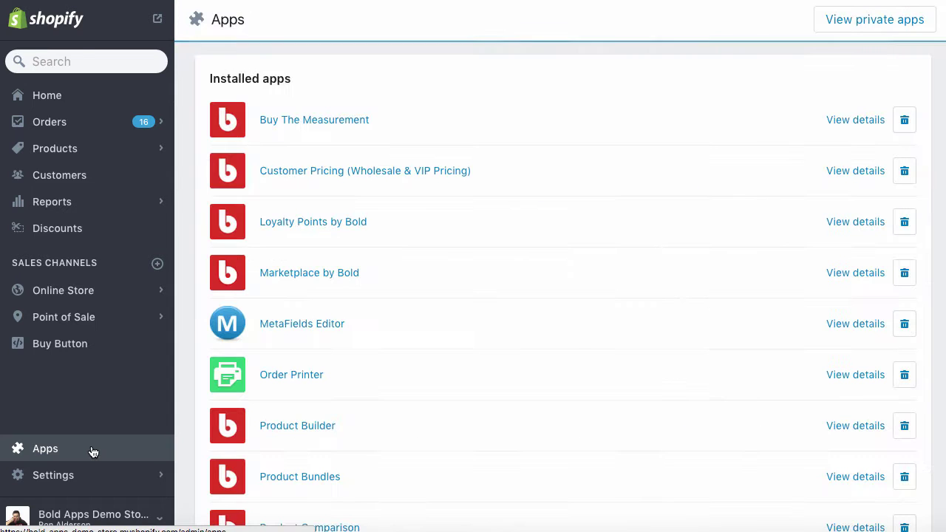
scroll(422, 436, down, 6)
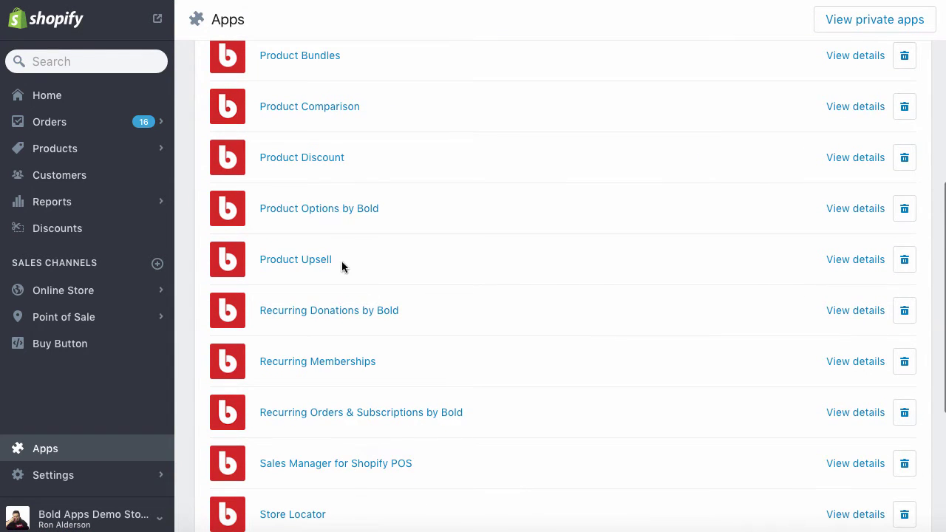
click(322, 263)
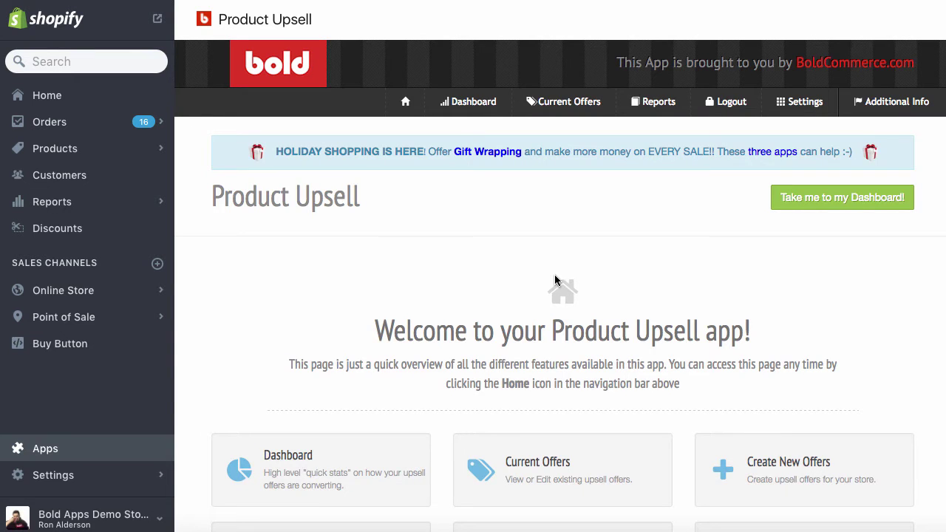
click(894, 466)
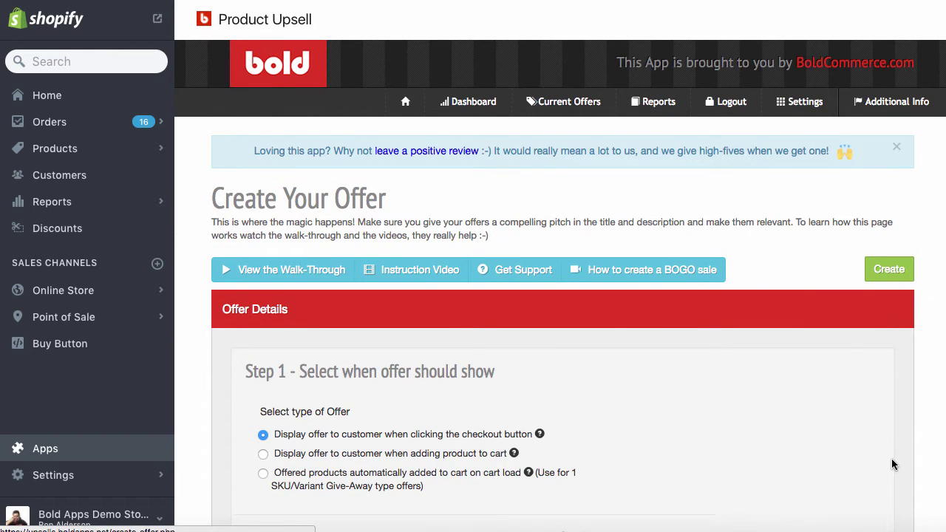
Step: Look through the offer form's sections on offer type, setup, upsell products and offer trigger
scroll(893, 453, down, 6)
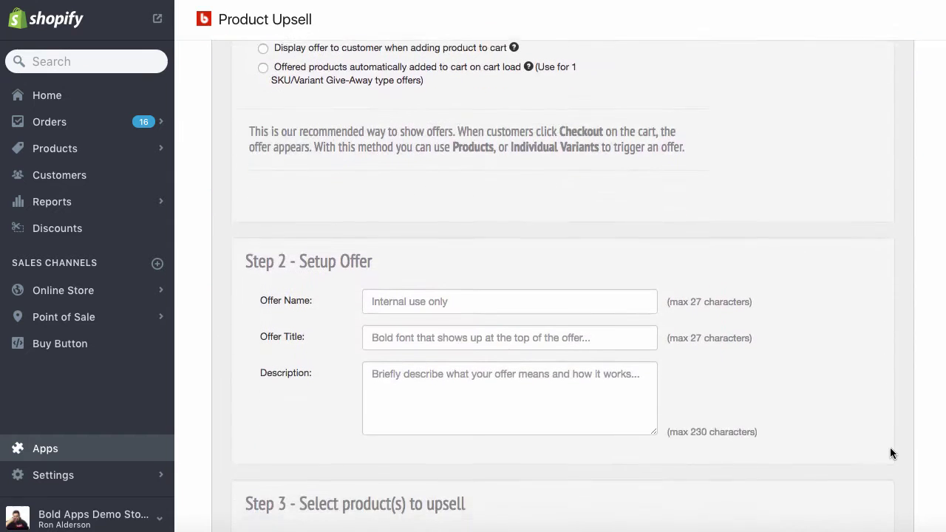
scroll(892, 453, down, 5)
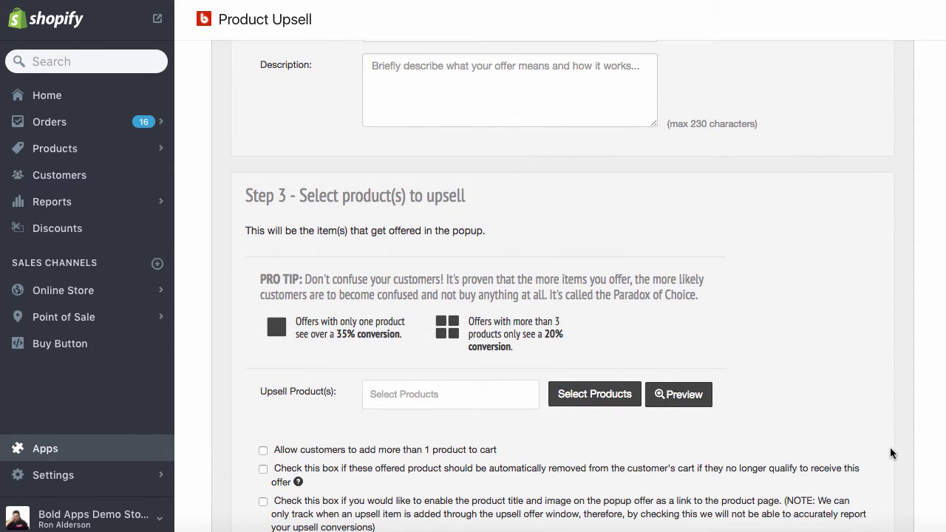
scroll(890, 448, down, 3)
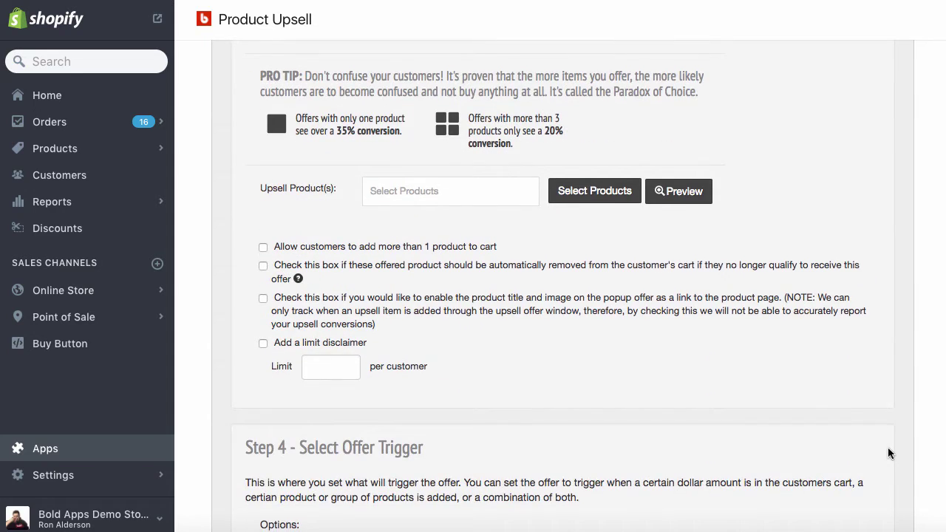
scroll(889, 452, down, 4)
scroll(887, 447, up, 10)
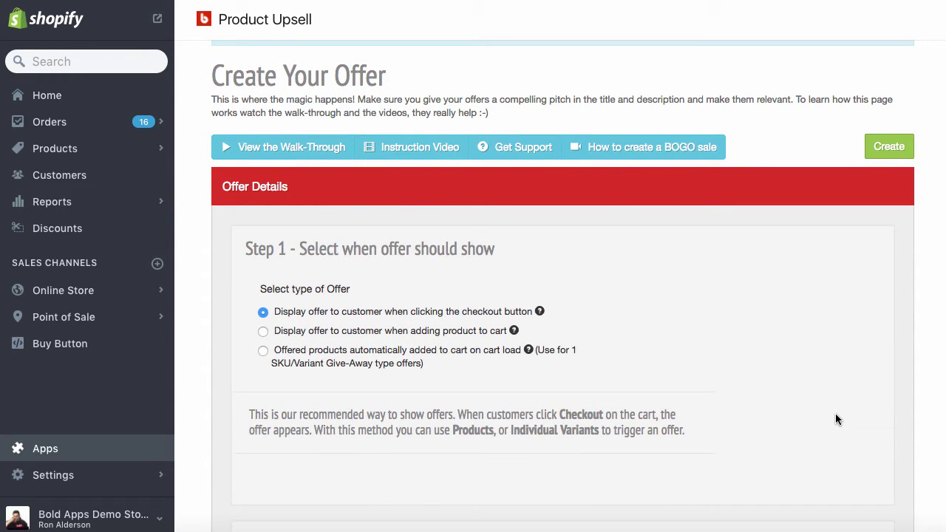
scroll(687, 389, down, 3)
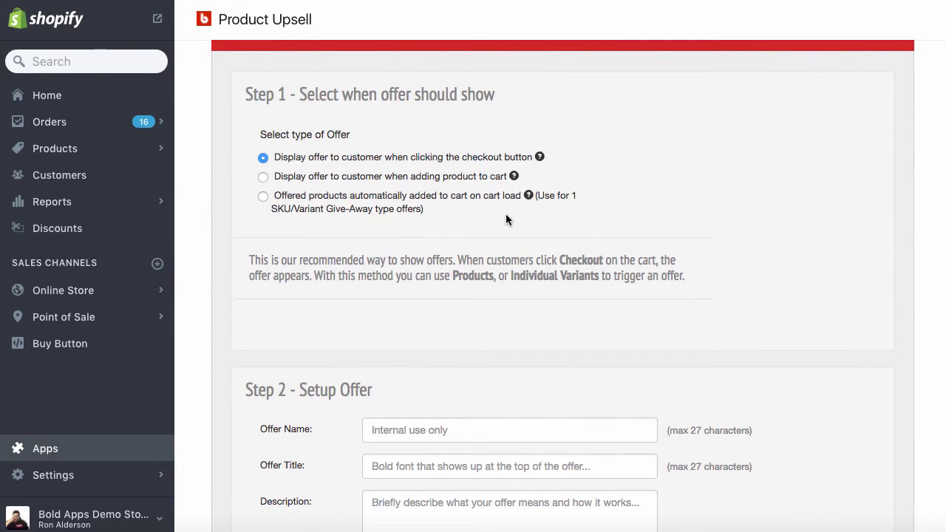
Step: Set both the offer name and the offer title to "Gift Wrapping"
scroll(659, 342, down, 3)
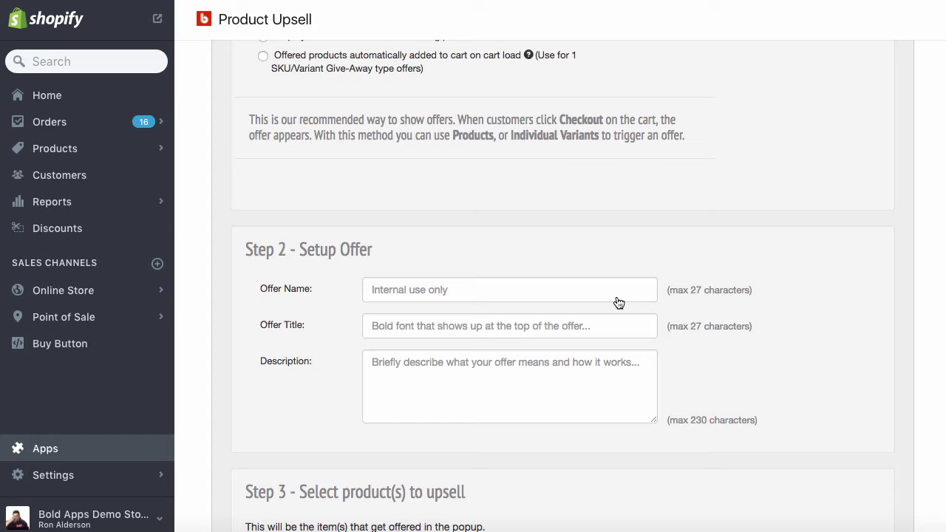
click(619, 302)
text(Gi)
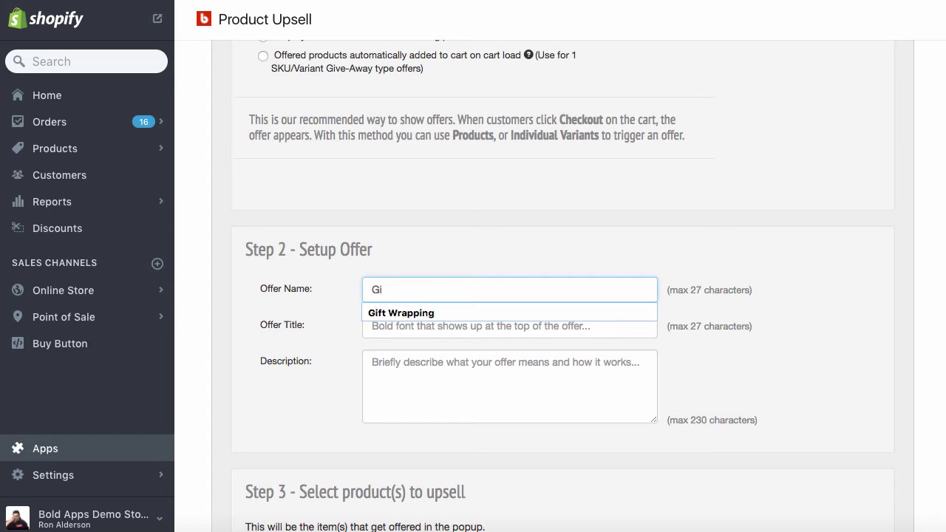
key(Down)
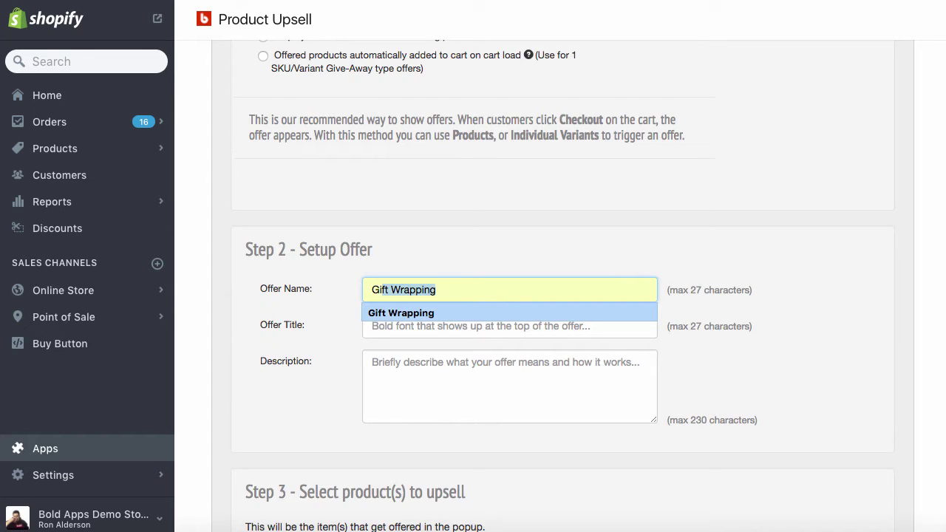
key(Tab)
text(Gi)
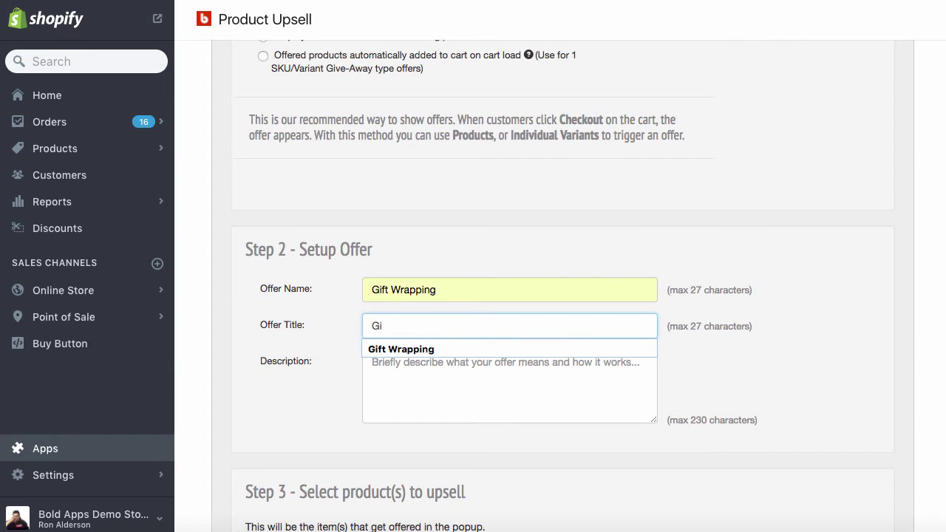
key(Down)
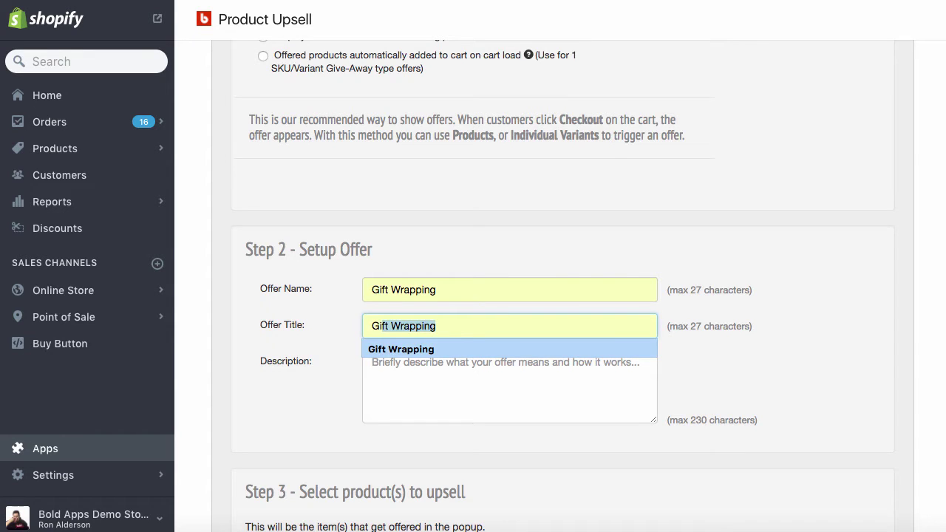
Step: Enter the description "We will gift wrap your purchase with festive wrapping paper, ribbon and include a blank card for you to fill out."
key(Tab)
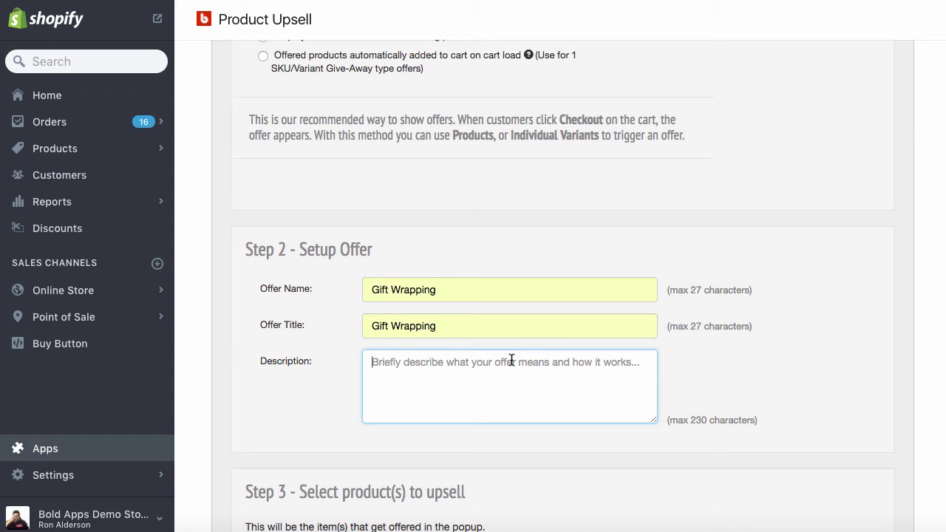
text(We will gift wrap your purchase with festive wrapping paper, ribbon and include a blank card for you to fill out.)
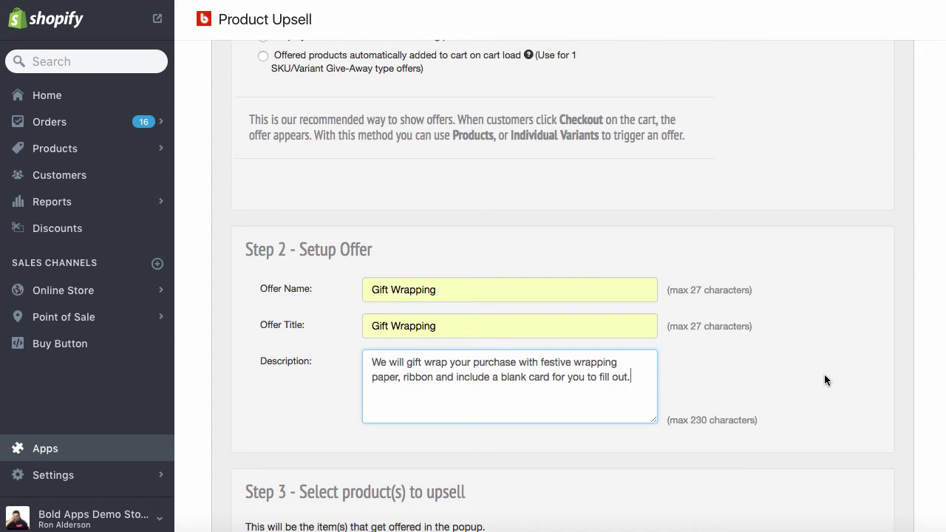
Step: Choose Gift Wrap as the product to upsell and confirm the product selection
scroll(824, 380, down, 5)
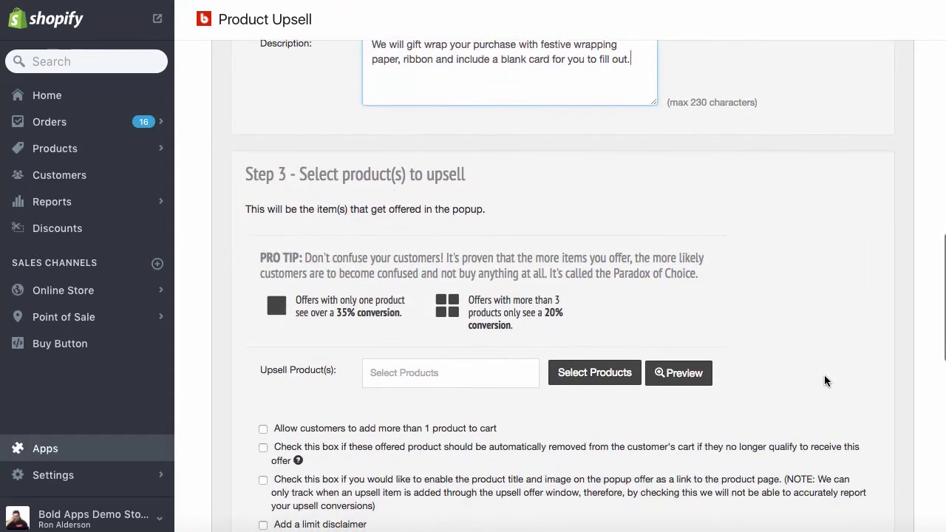
scroll(824, 374, down, 2)
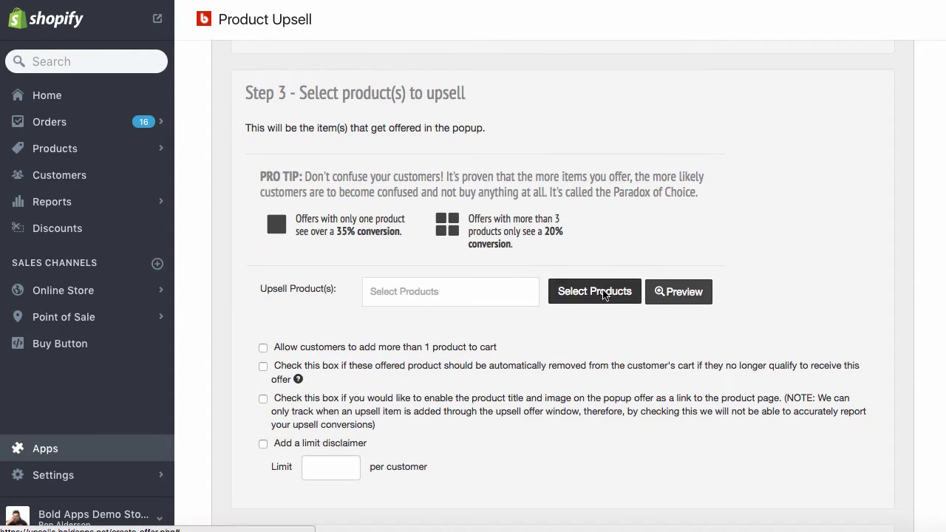
click(604, 294)
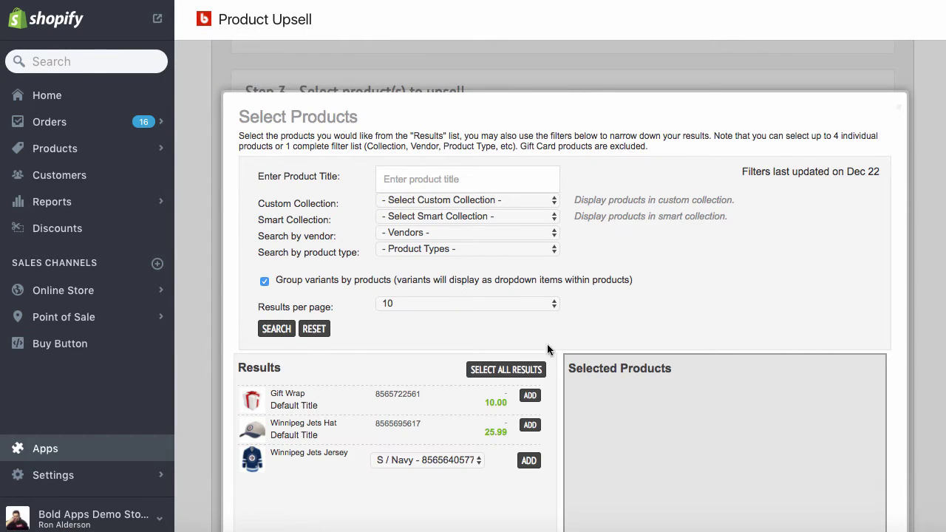
click(530, 396)
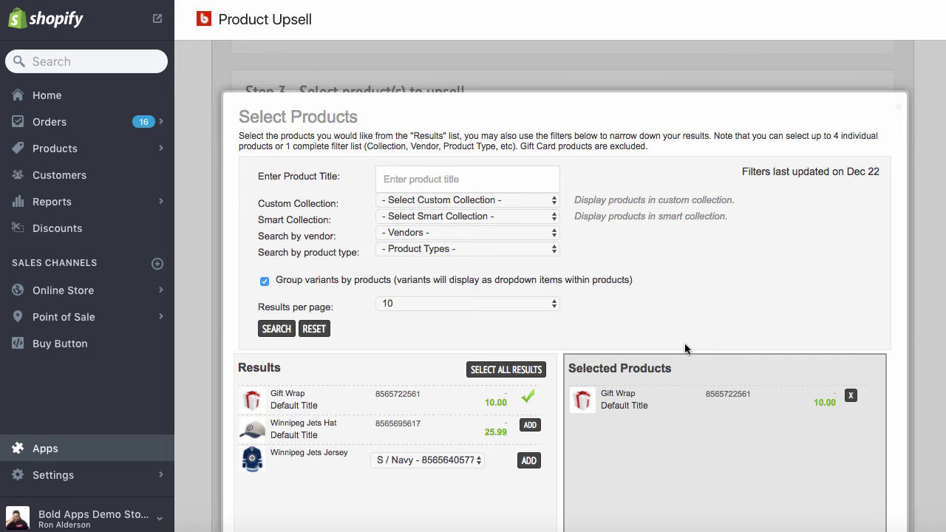
scroll(688, 342, down, 5)
click(778, 394)
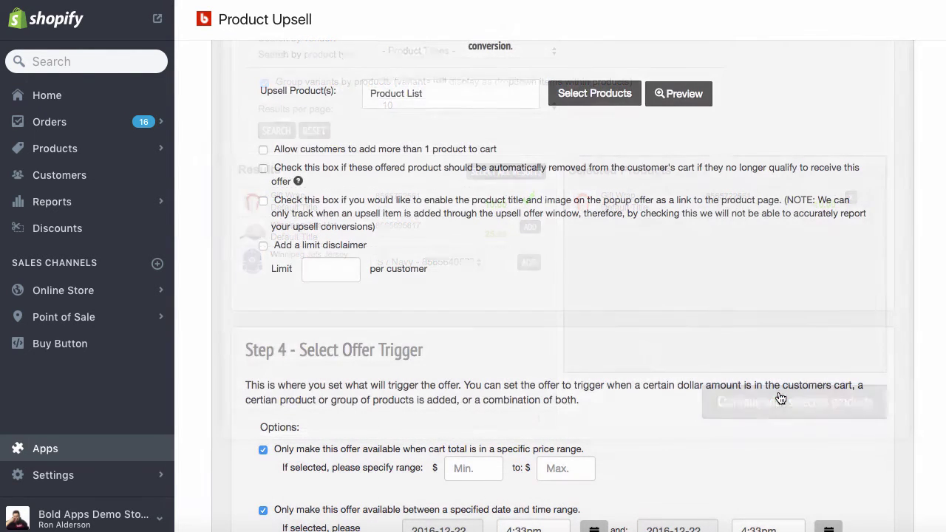
Step: Turn off the date and time range condition and the selected-products trigger for the offer
scroll(778, 397, down, 4)
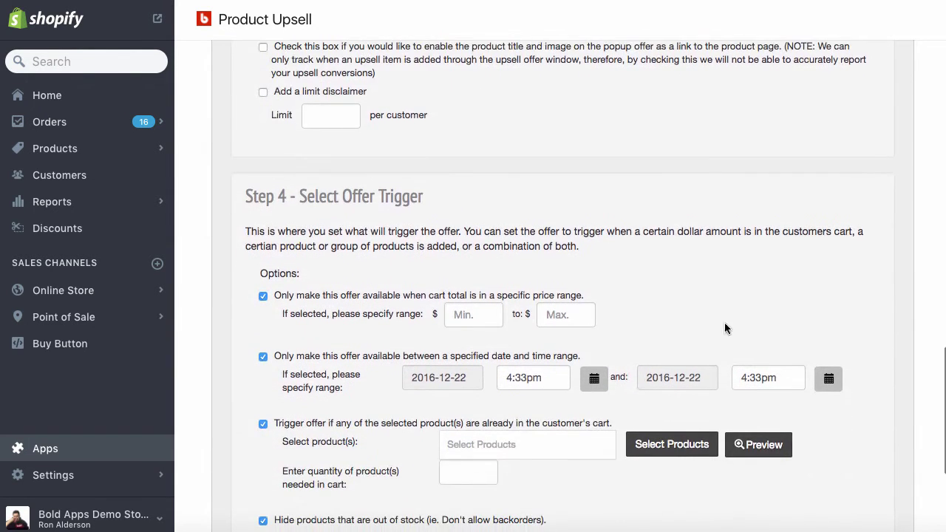
scroll(749, 240, down, 4)
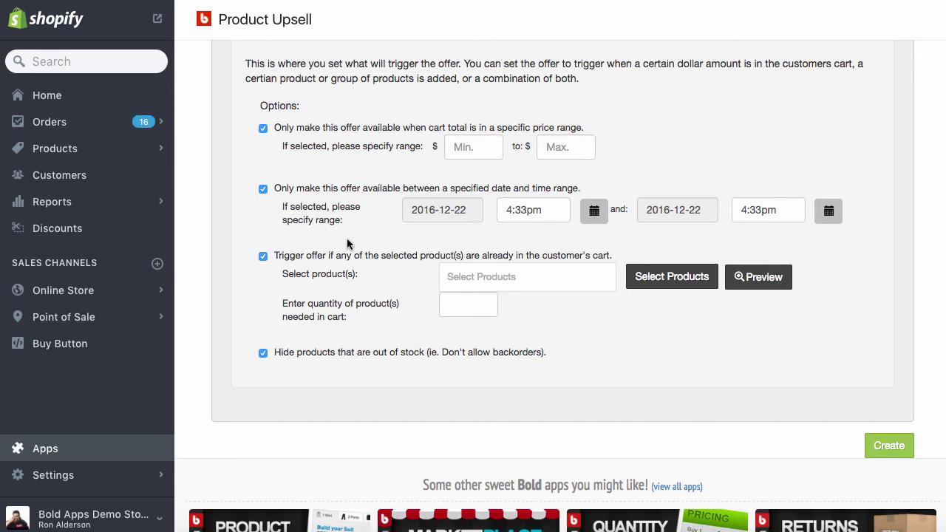
click(264, 190)
click(265, 258)
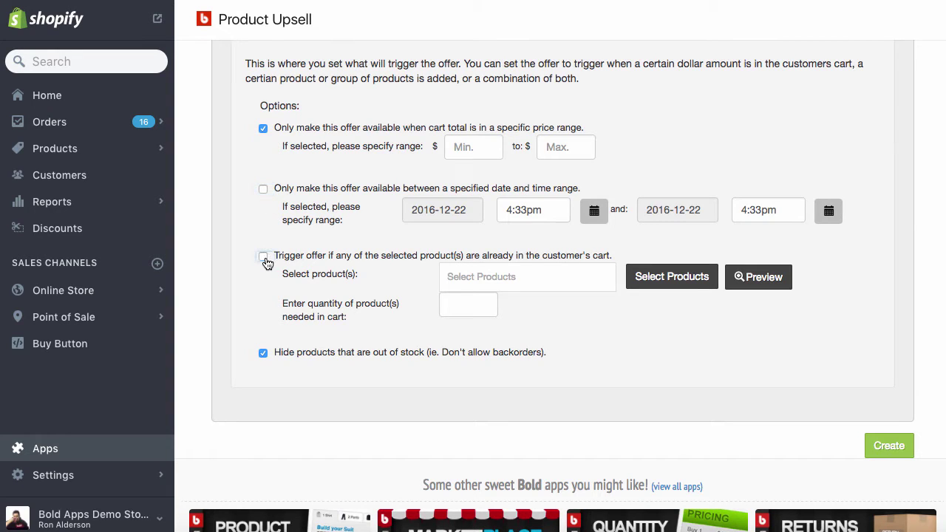
Step: Limit the offer to cart totals from $50 to $500 and create it
click(470, 154)
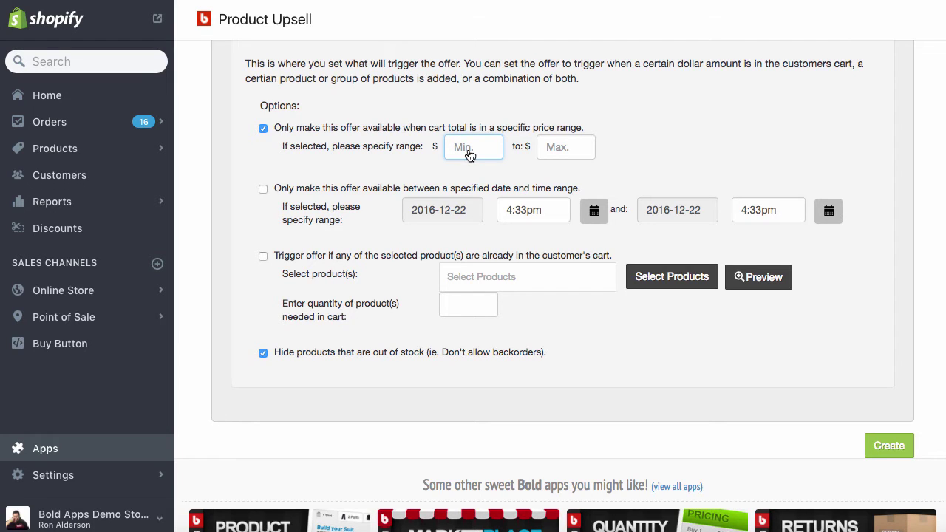
text(50)
key(Tab)
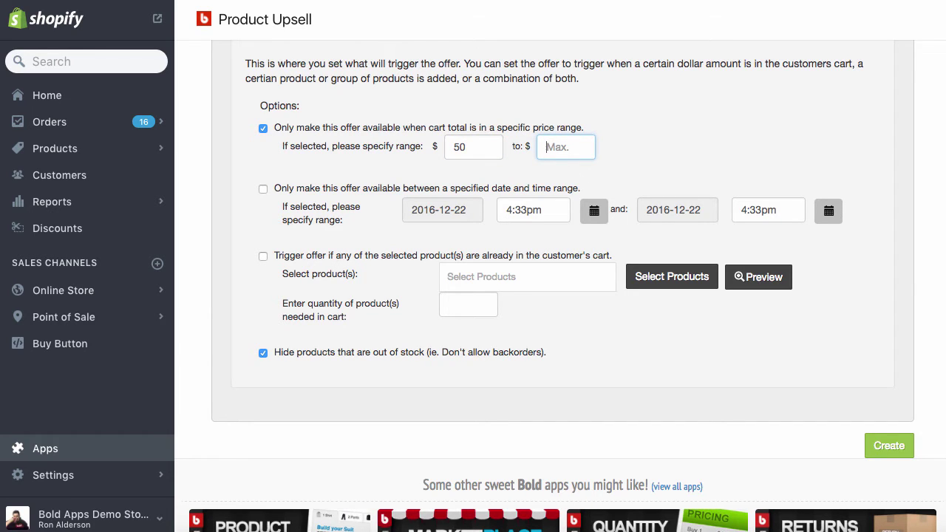
text(500)
key(Tab)
click(877, 449)
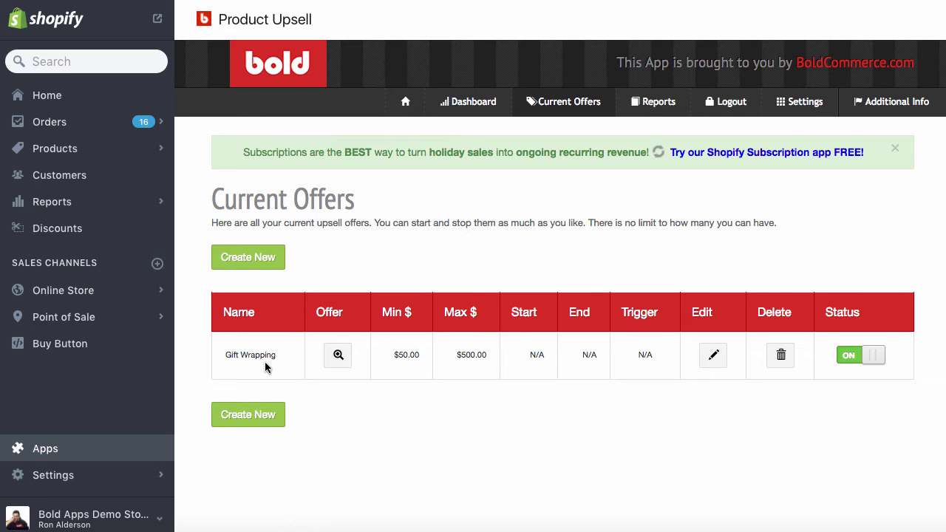
Step: Preview the Gift Wrapping offer popup from the current offers list, and close the preview
click(339, 361)
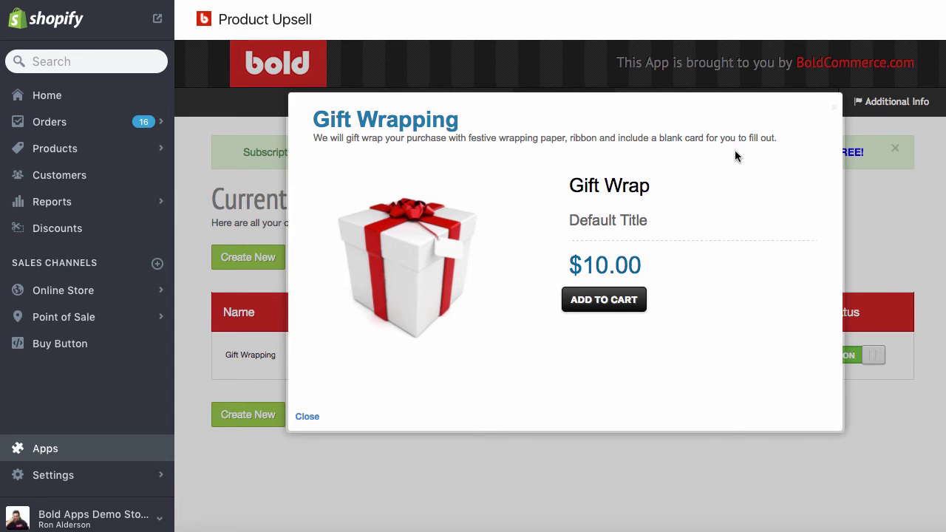
click(742, 473)
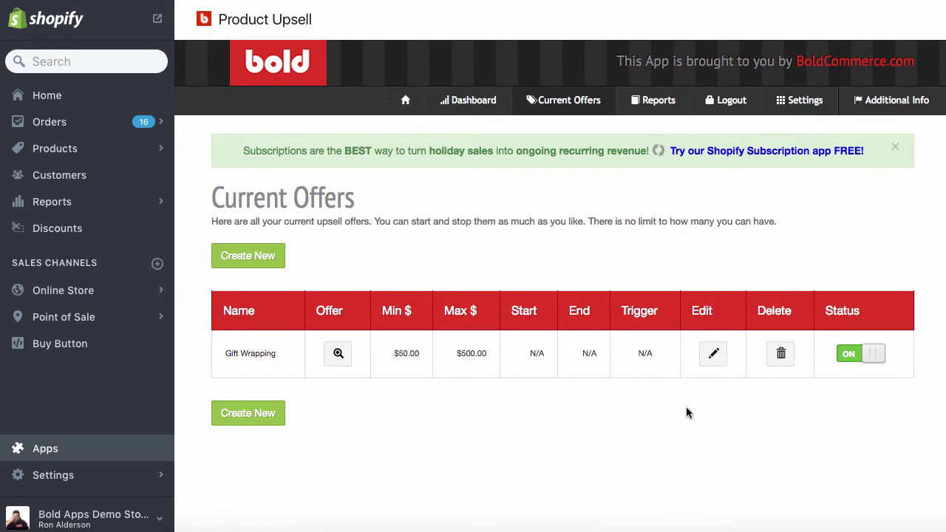
Step: Start another new offer and set it to display when the customer adds a product to the cart
click(265, 422)
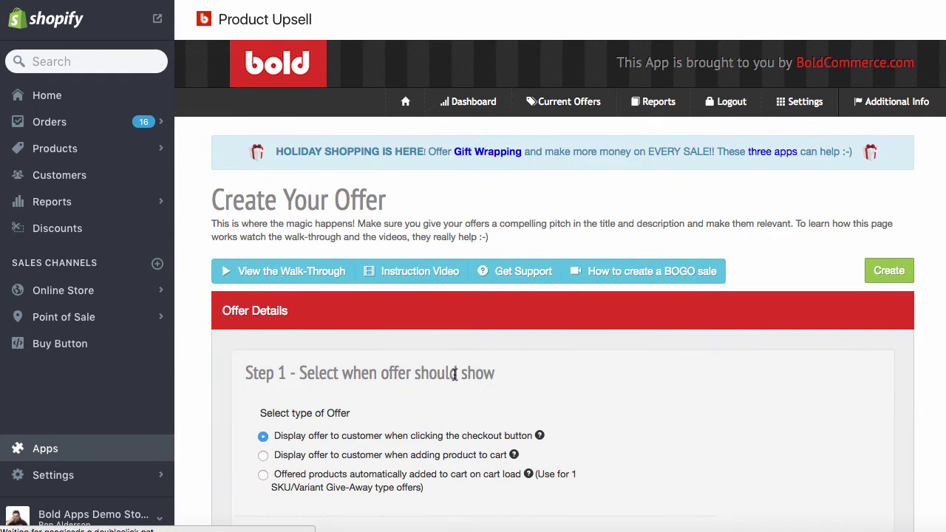
scroll(560, 378, down, 2)
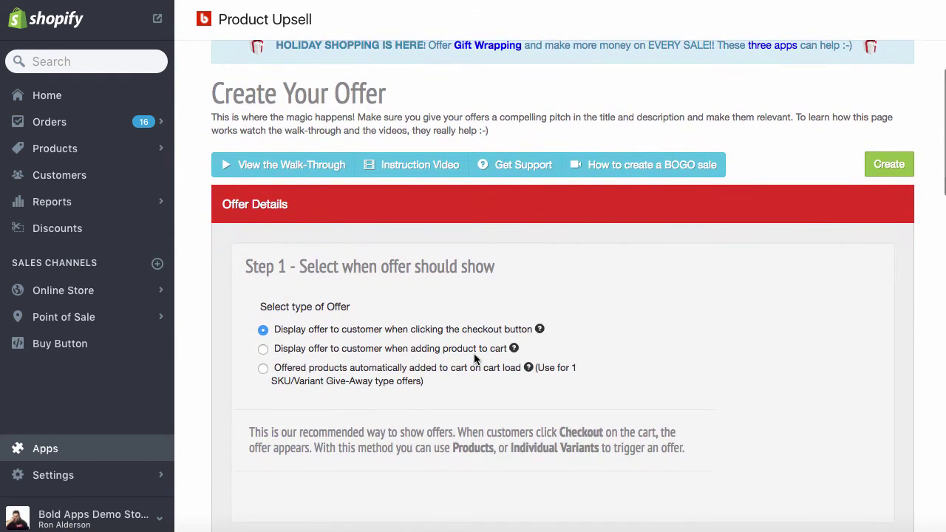
click(472, 350)
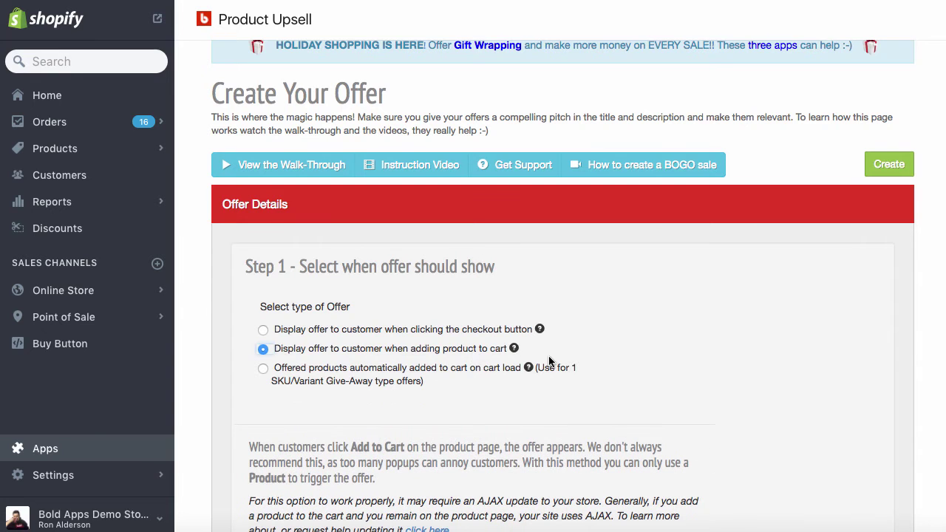
Step: Name the new offer "Hat Upsell" in the offer setup section
scroll(694, 360, down, 2)
scroll(694, 360, down, 5)
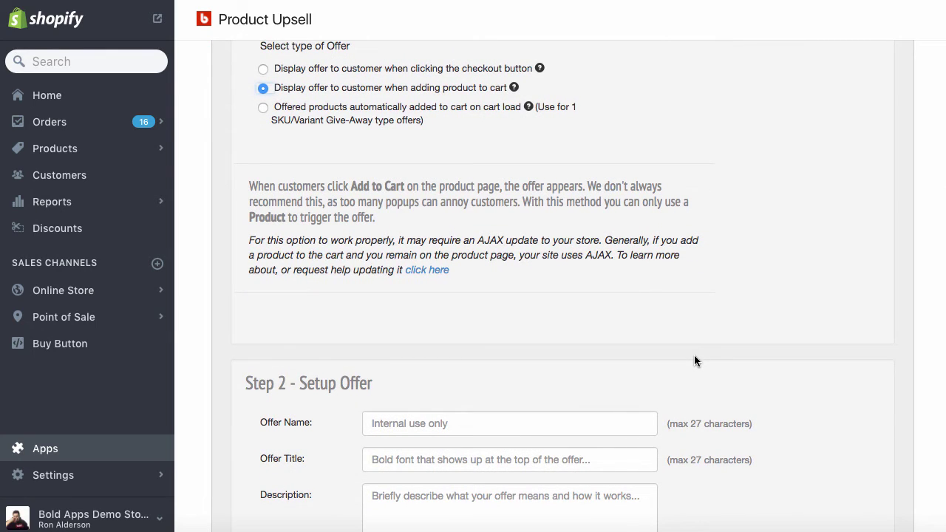
scroll(694, 360, down, 4)
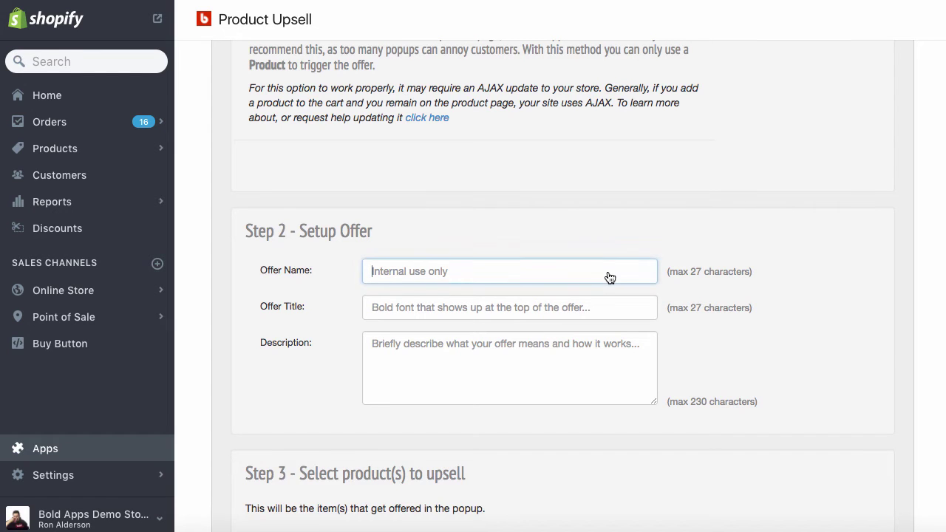
text(H)
text(o)
key(BackSpace)
key(Down)
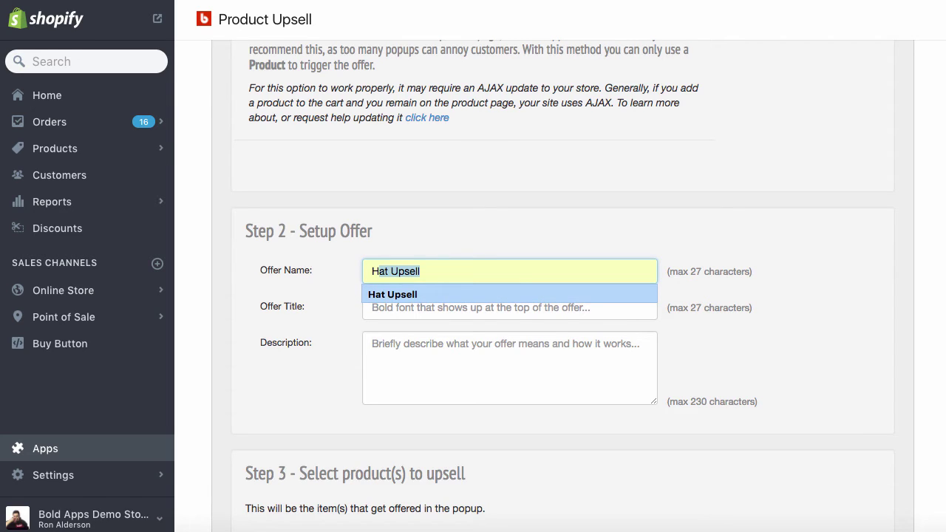
key(Tab)
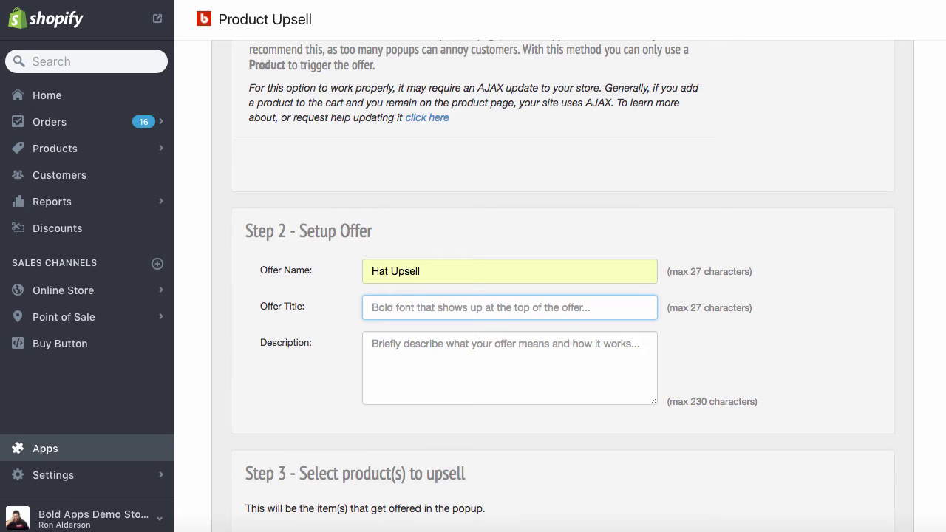
Step: Set the offer title to "Want to add a hat?" and the description to "Complete the look with this awesome hat!"
text(W)
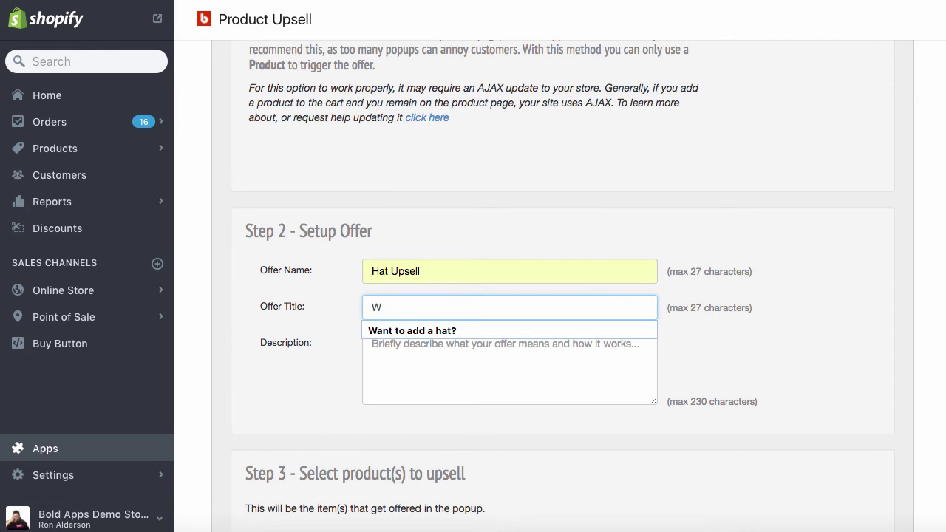
key(Down)
key(Tab)
text(C)
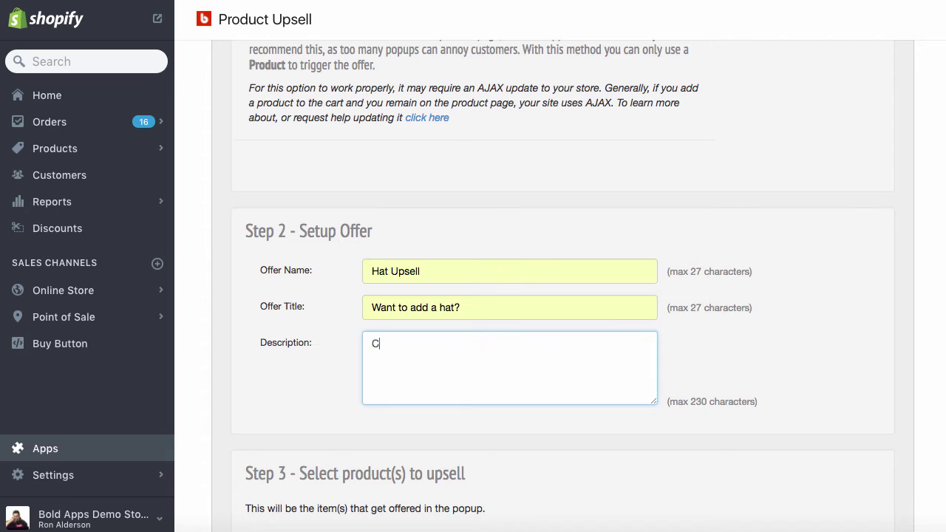
text(omplete the look with this a)
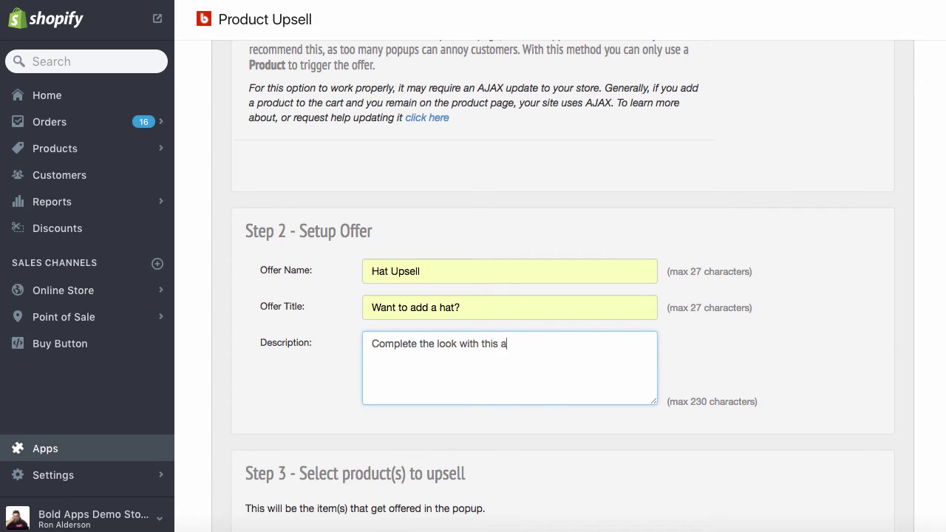
text(wesome hat!)
Step: Select the Winnipeg Jets Hat as the product to upsell in this offer
scroll(801, 366, down, 3)
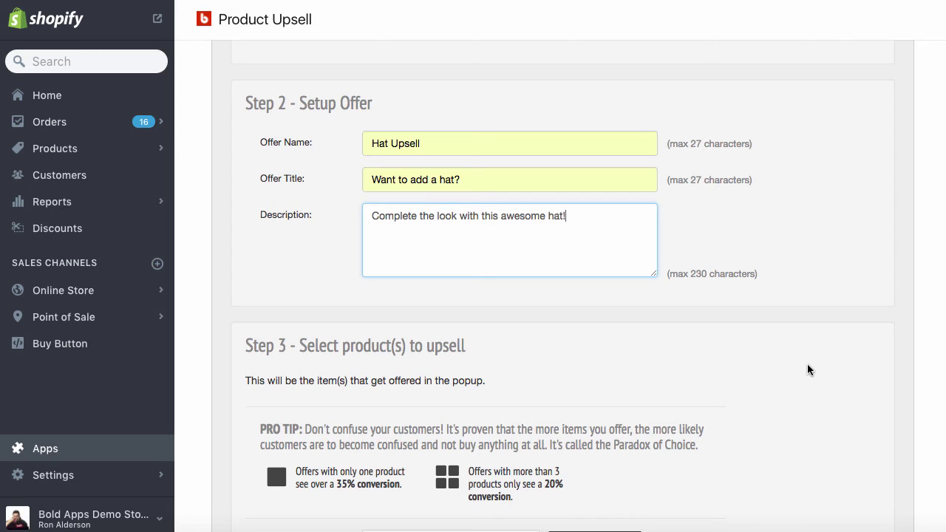
scroll(807, 372, down, 5)
scroll(811, 377, down, 3)
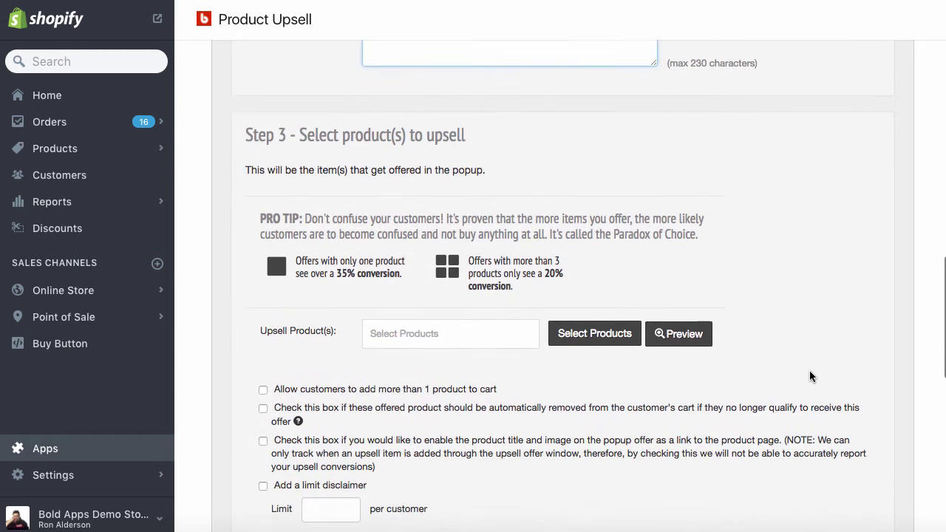
click(584, 334)
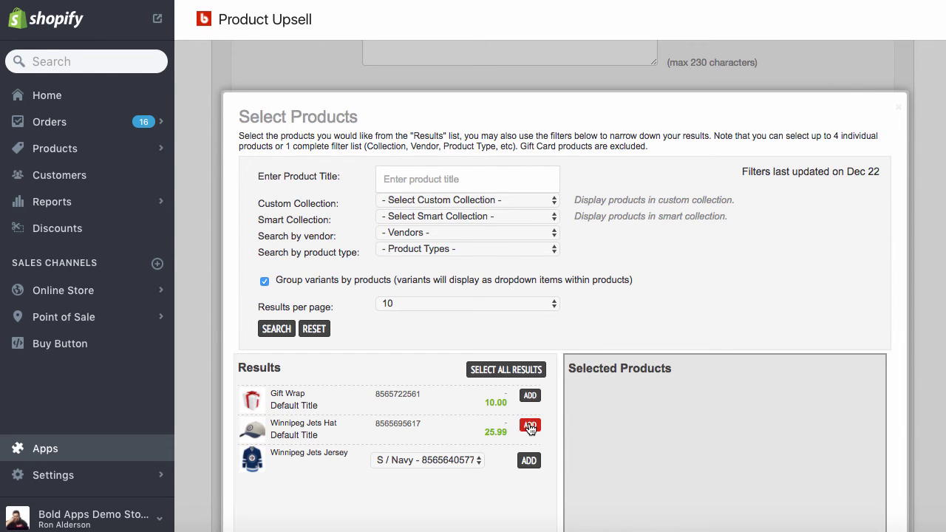
click(530, 425)
scroll(684, 408, down, 4)
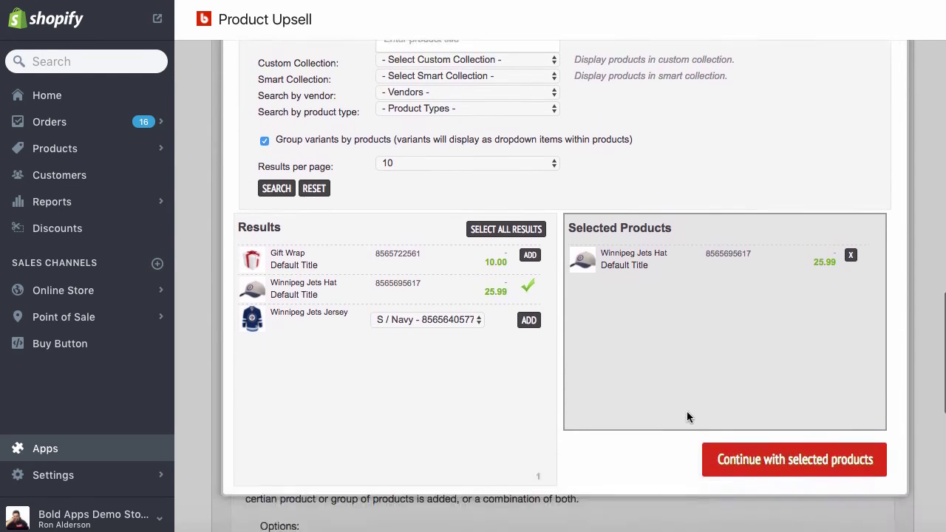
click(774, 446)
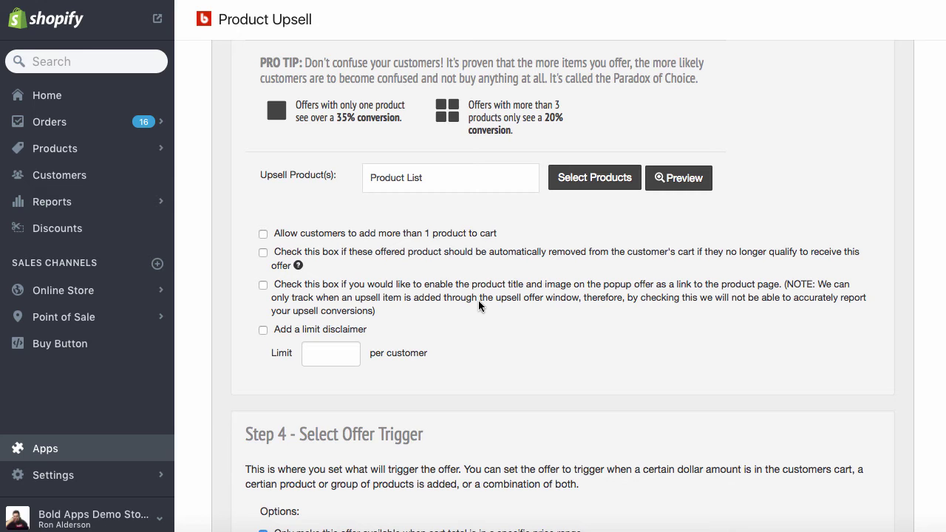
Step: Turn off the cart total price range and the date and time range conditions in the offer trigger settings
scroll(554, 341, down, 3)
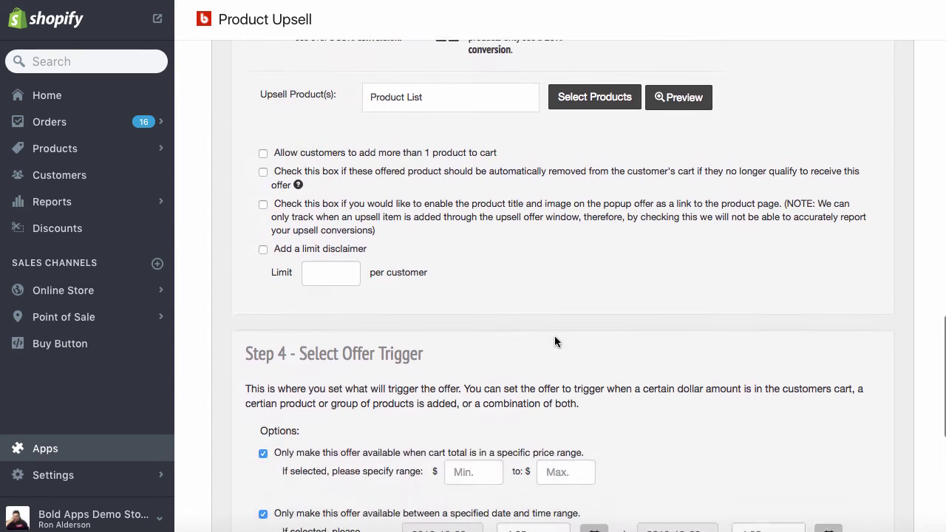
scroll(285, 393, down, 3)
click(263, 283)
click(263, 343)
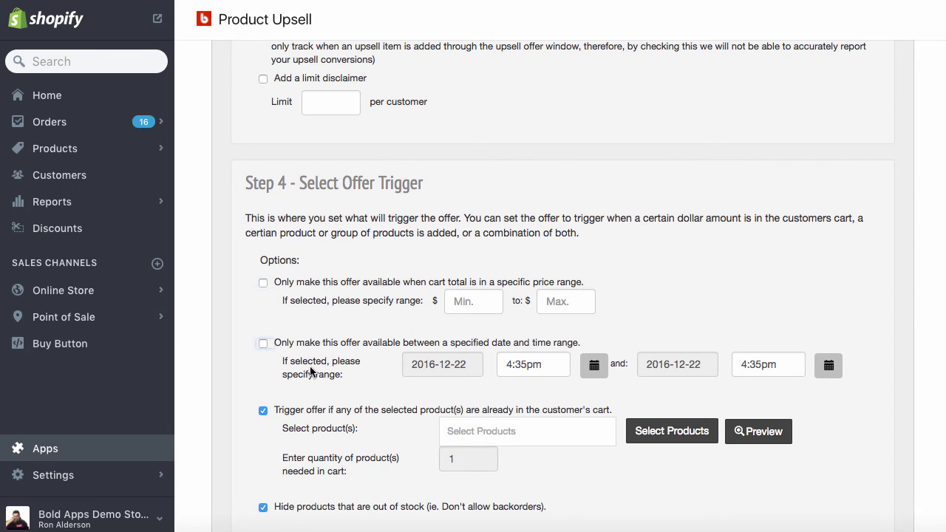
Step: Choose the Winnipeg Jets Jersey as the product that triggers the offer, and create the offer
click(663, 432)
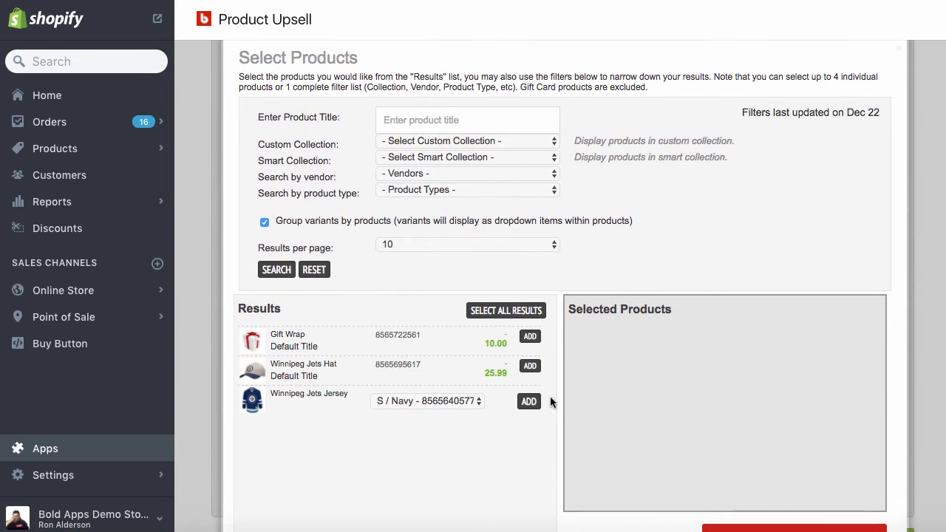
click(530, 402)
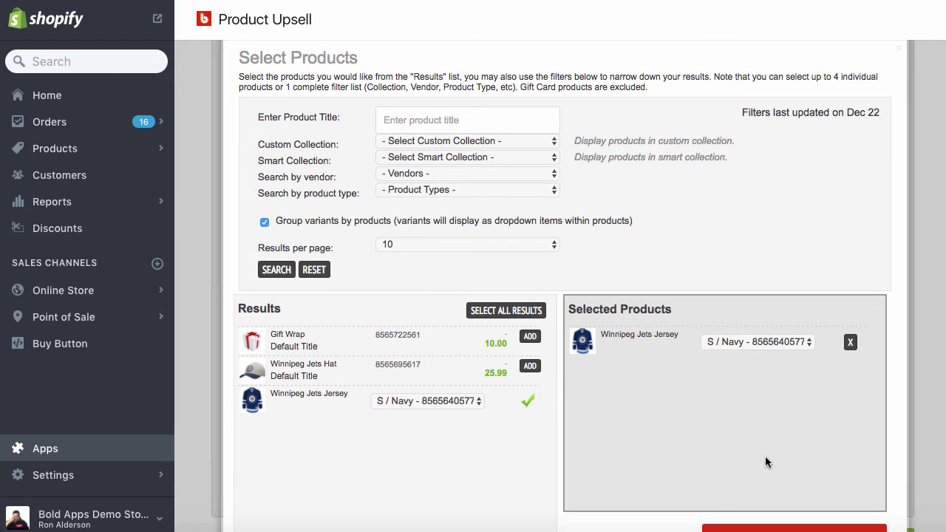
scroll(763, 454, down, 2)
click(797, 471)
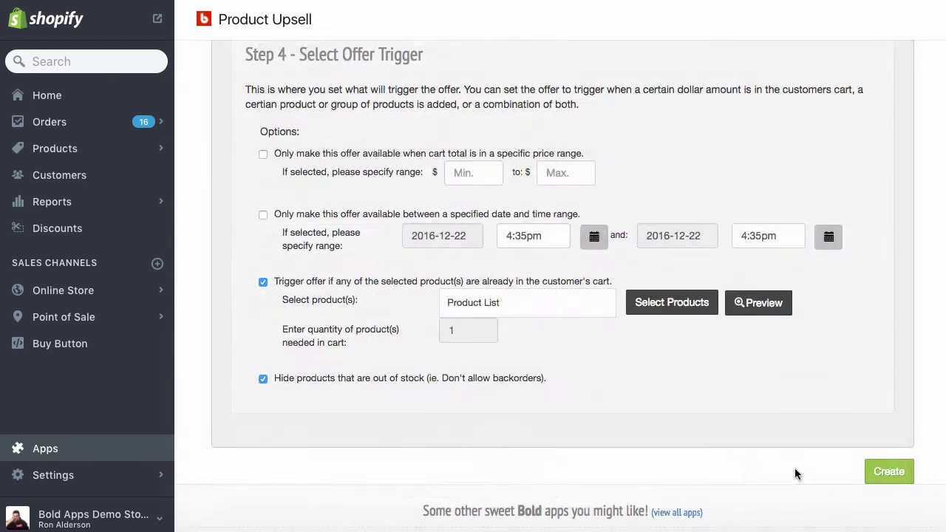
click(888, 470)
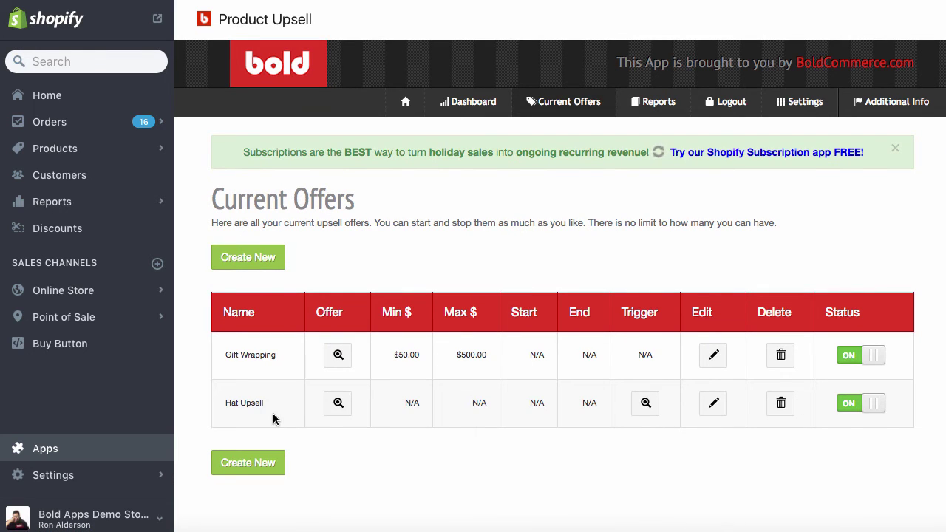
Step: Preview the Hat Upsell offer's popup and its trigger product from the current offers list, closing both previews
click(339, 405)
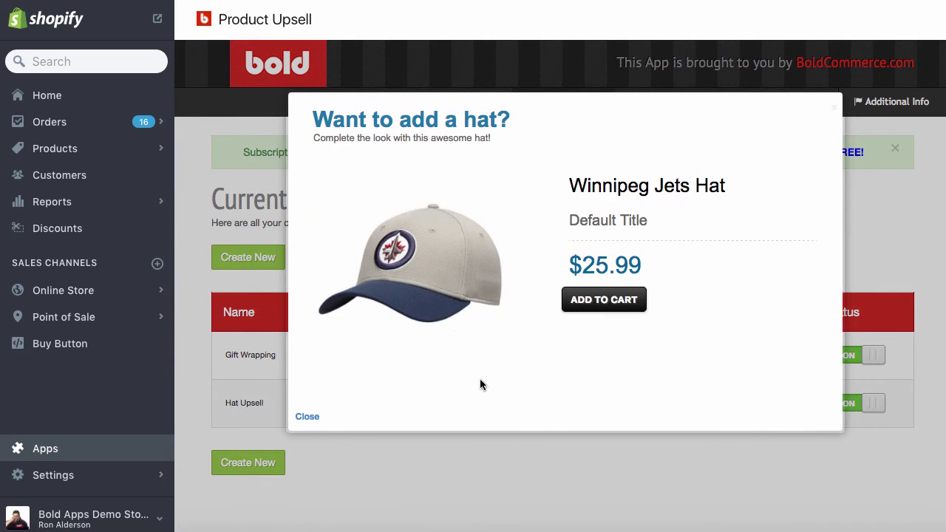
click(595, 478)
click(647, 403)
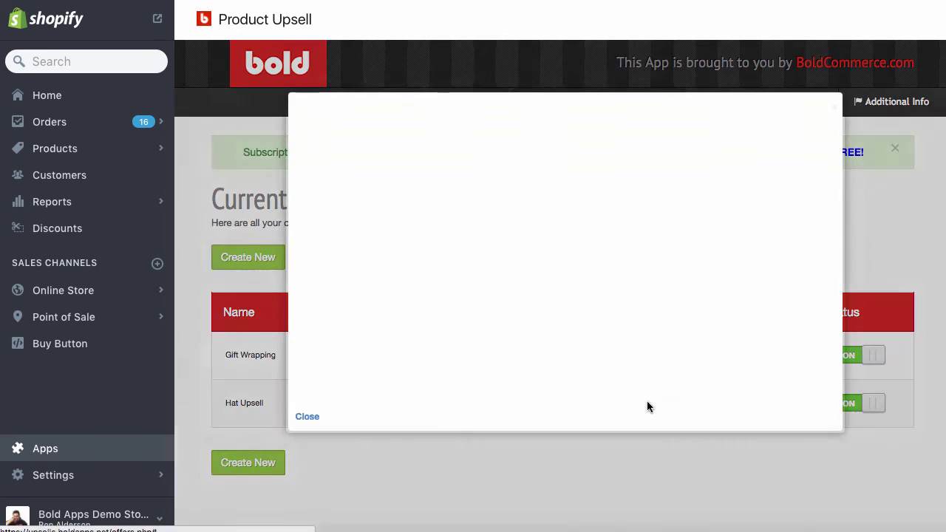
click(664, 454)
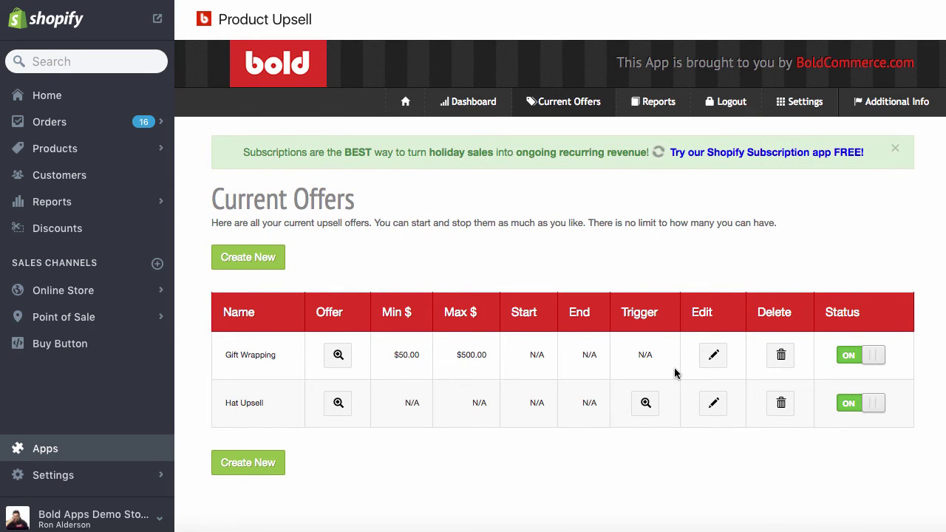
Step: Open the Winnipeg Jets Jersey from the store's products and view its page on the online store
click(70, 152)
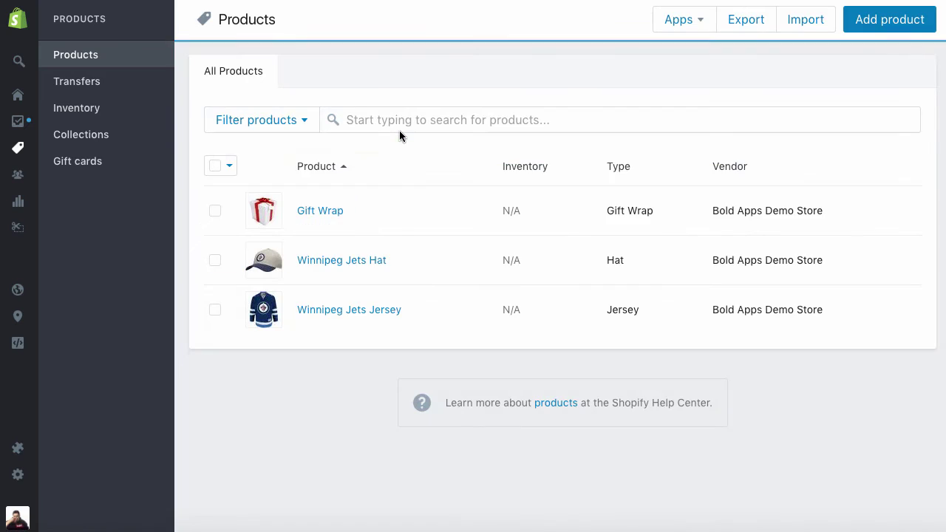
click(384, 311)
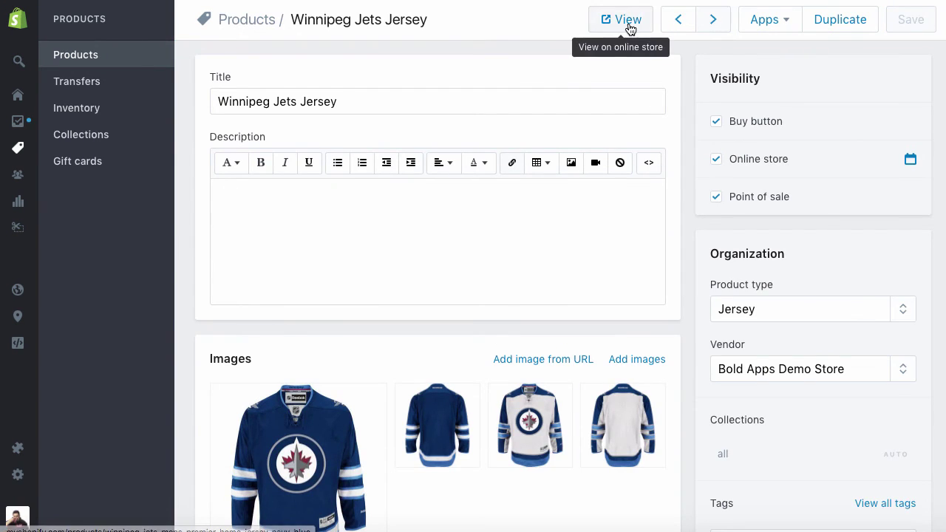
click(629, 22)
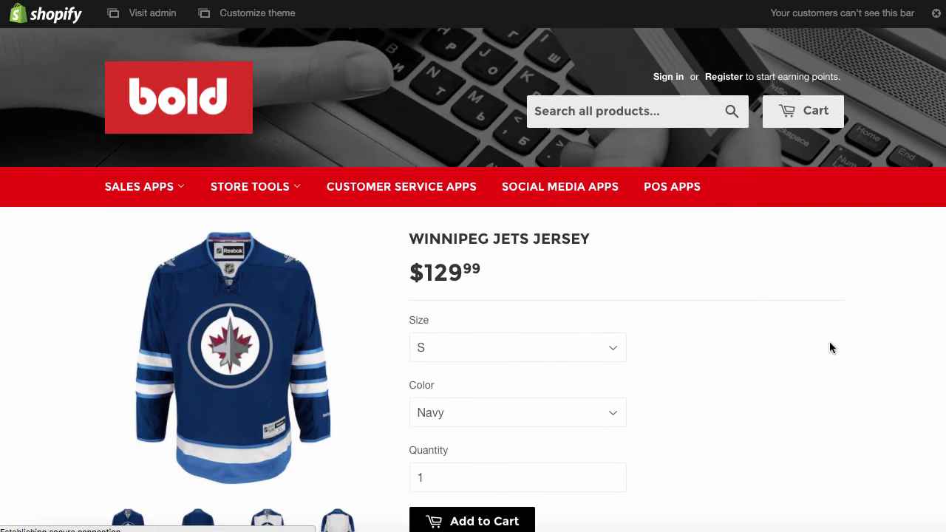
Step: Choose size XL and color White for the Winnipeg Jets Jersey and add it to the cart
scroll(833, 349, down, 5)
scroll(831, 342, up, 2)
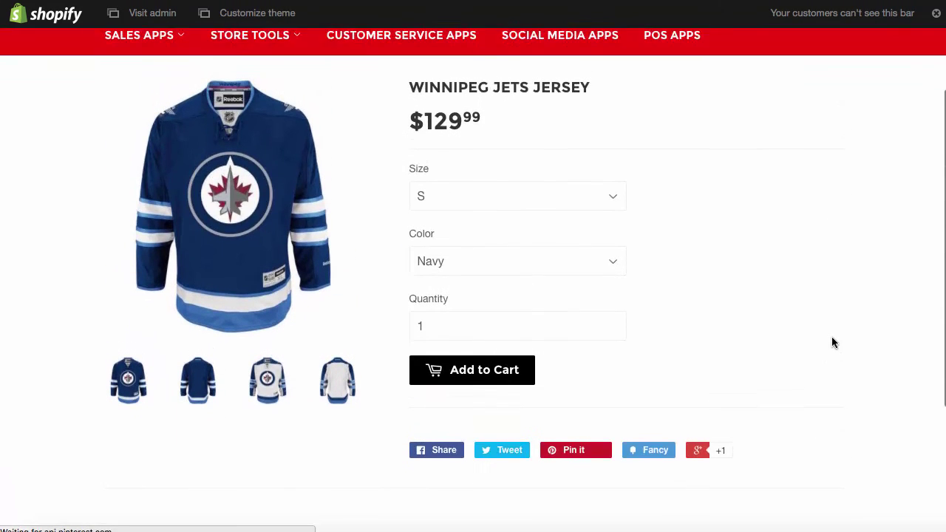
click(611, 206)
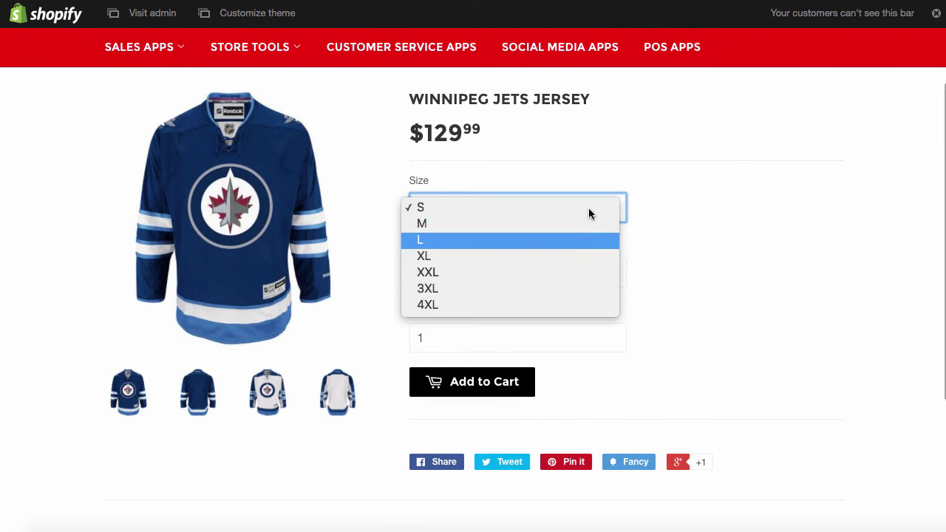
click(594, 256)
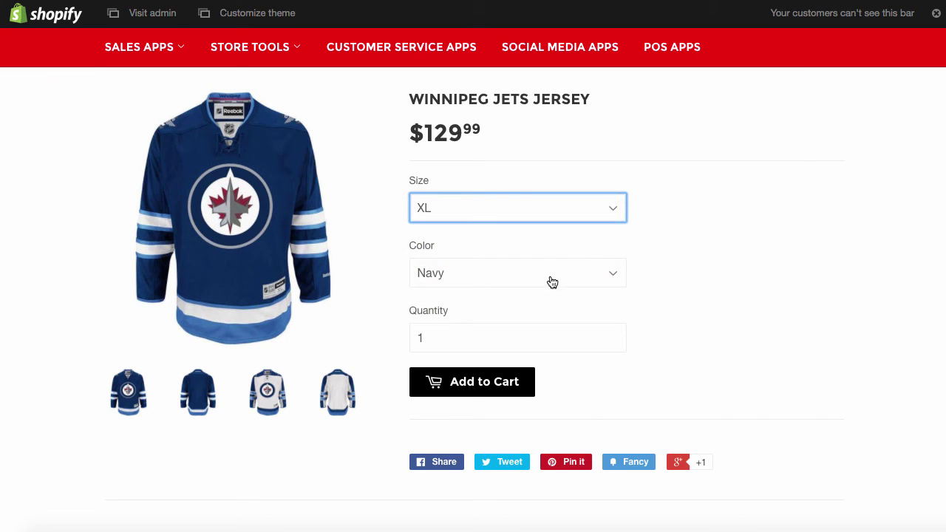
click(552, 283)
click(539, 295)
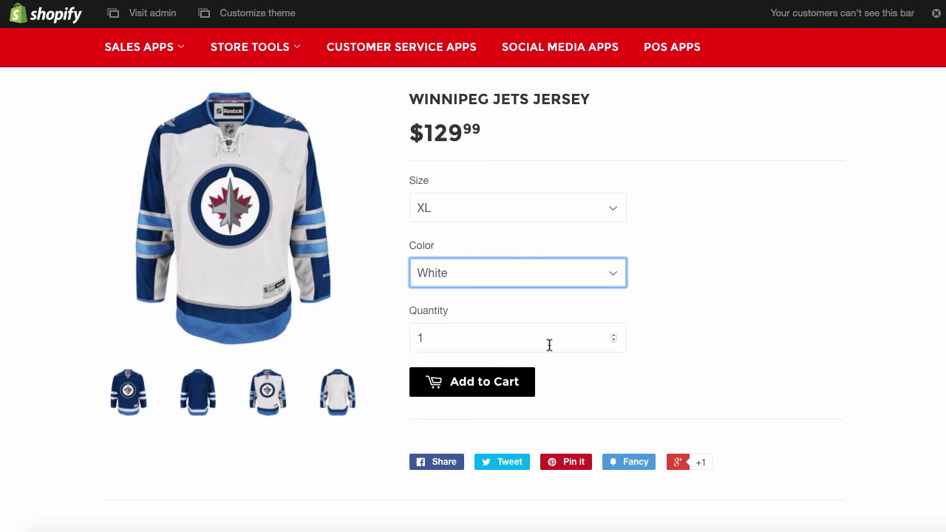
click(495, 385)
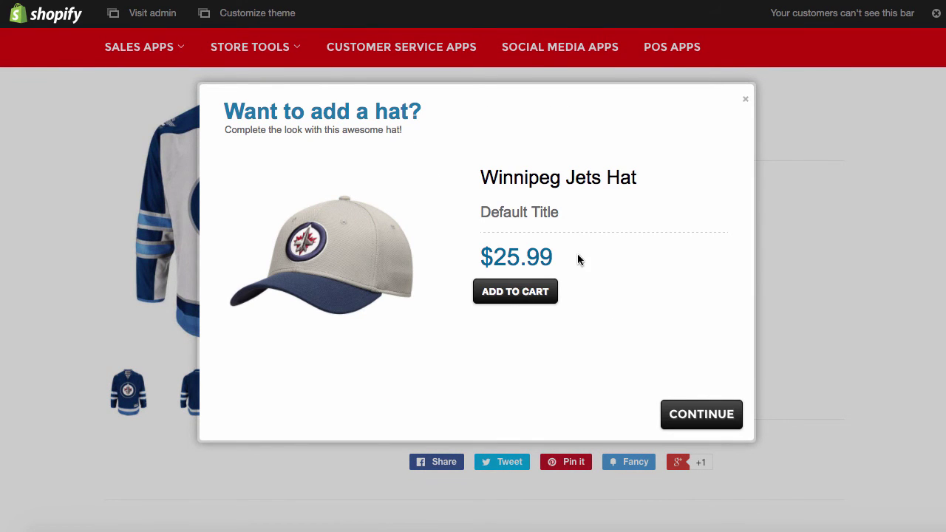
Step: Add the Winnipeg Jets Hat from the upsell popup and continue to the shopping cart to review its items
click(537, 302)
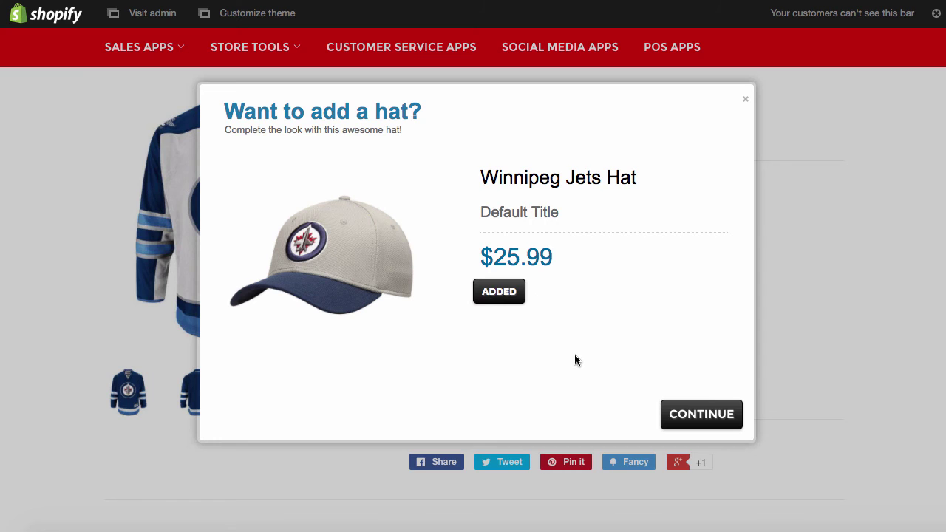
click(703, 417)
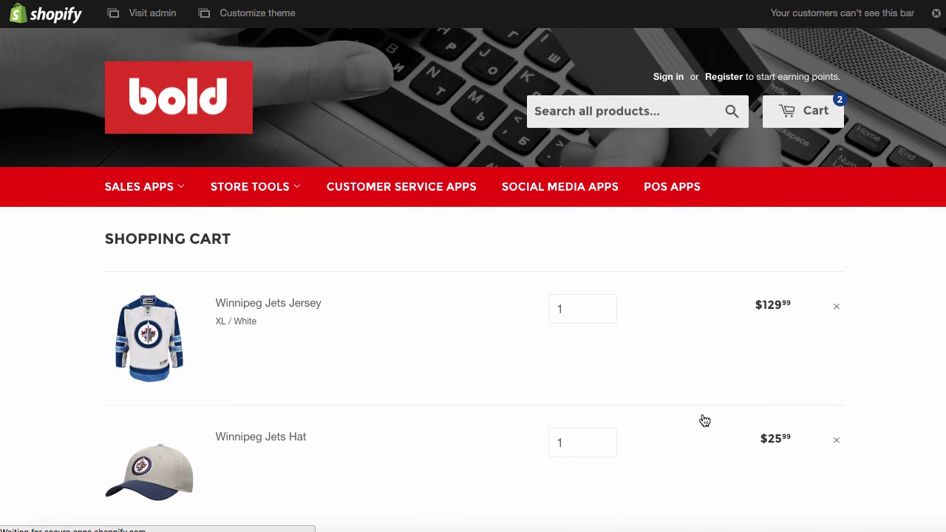
scroll(702, 393, down, 2)
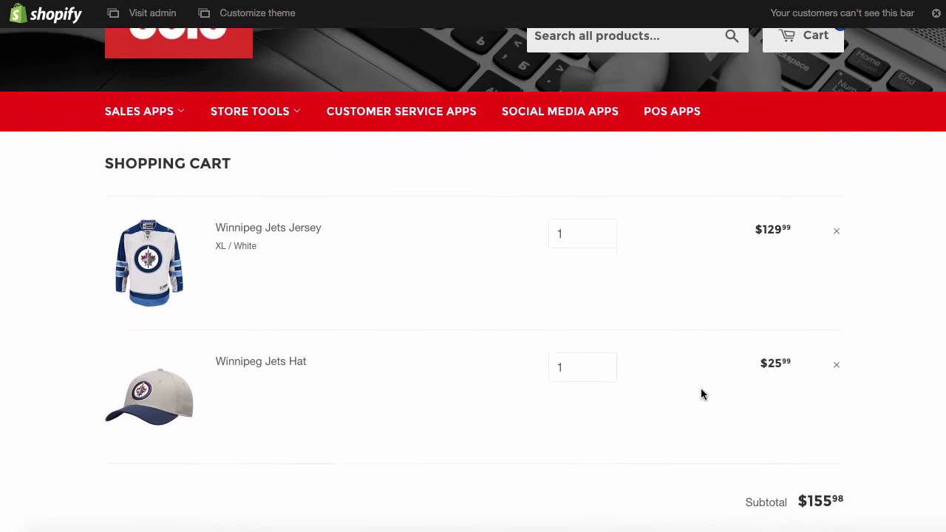
scroll(701, 391, down, 1)
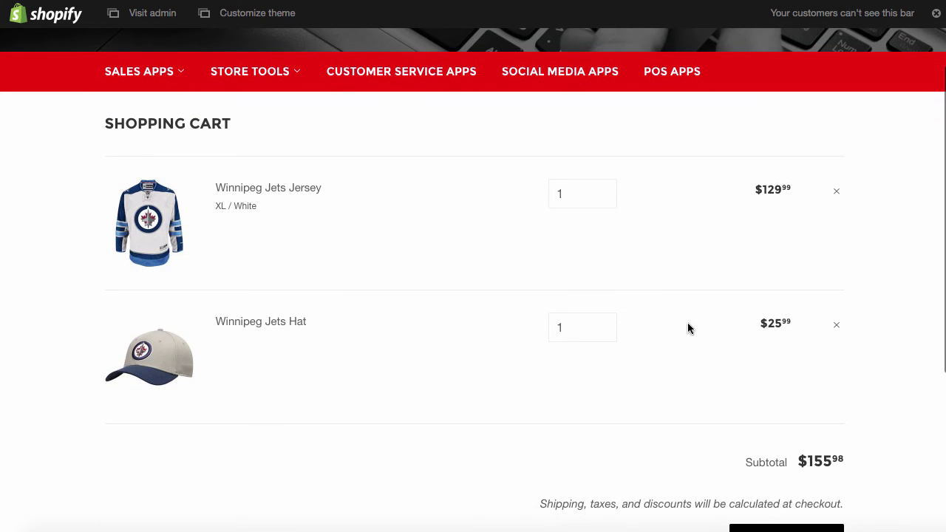
scroll(745, 378, down, 1)
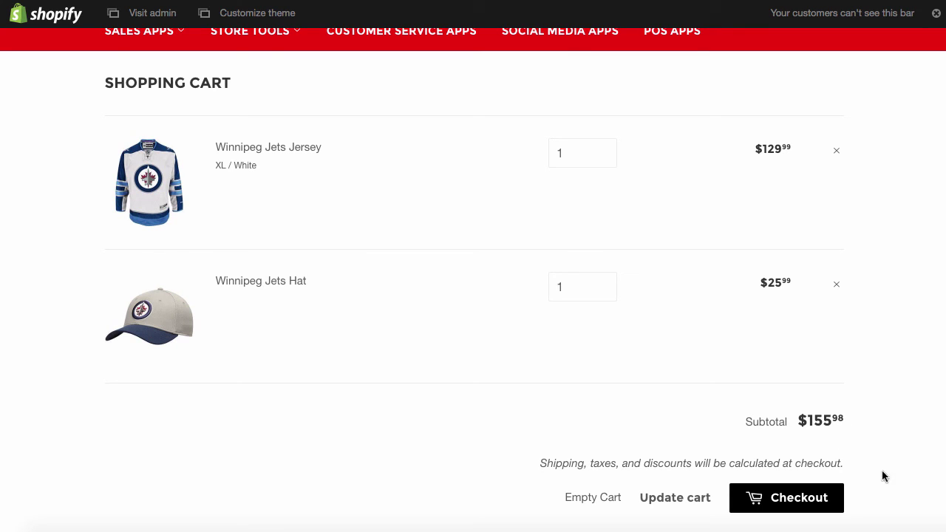
Step: Start the checkout, add the Gift Wrap from the Gift Wrapping popup, and proceed with the checkout
click(812, 508)
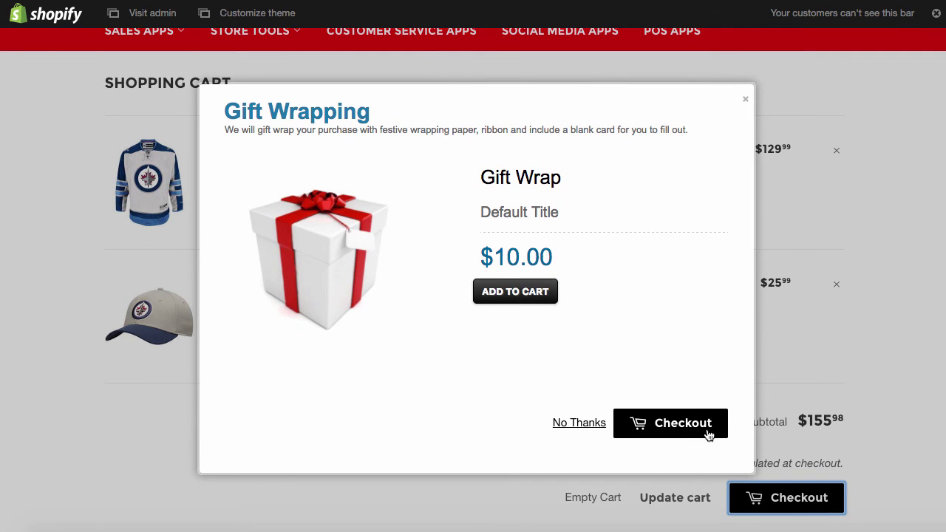
click(536, 296)
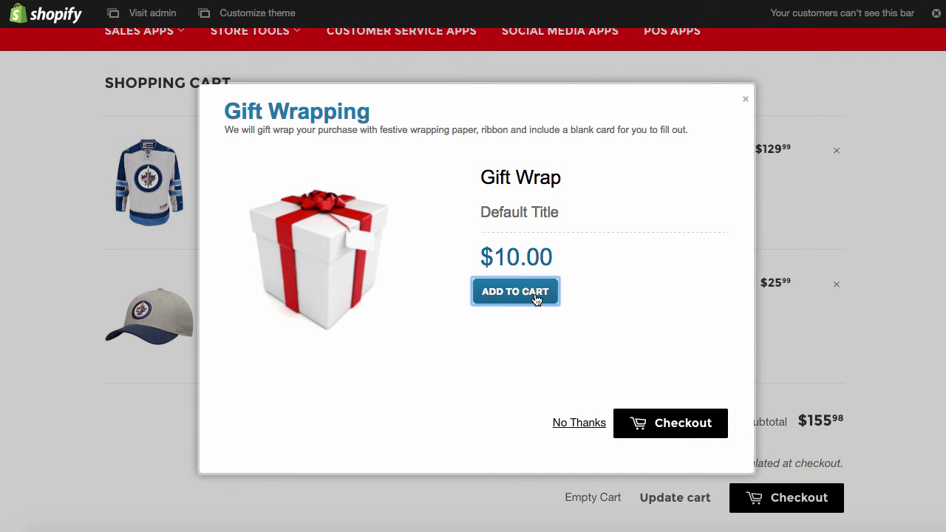
click(664, 423)
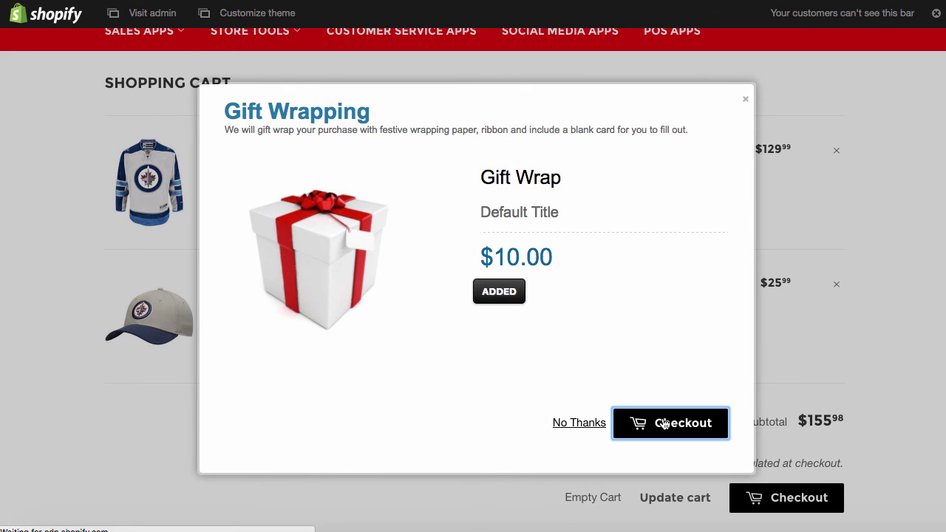